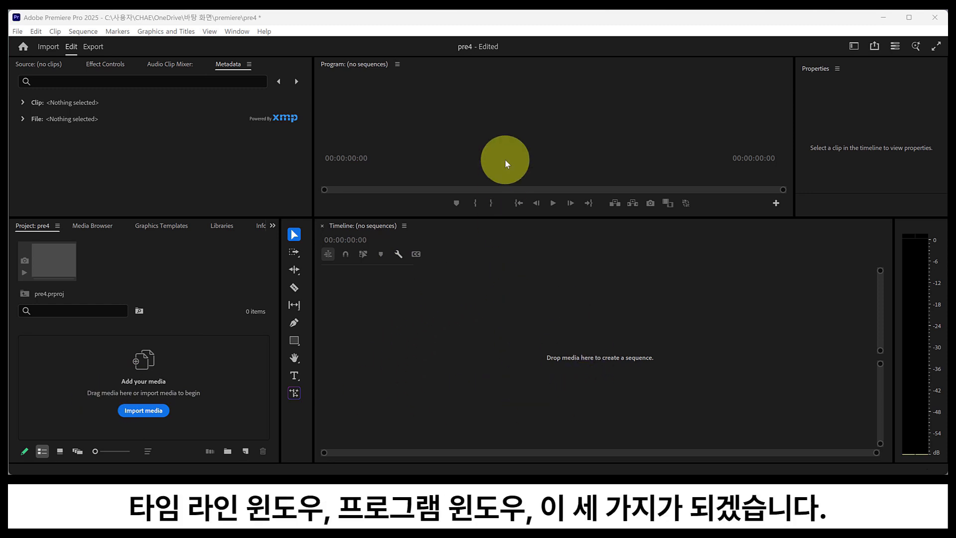
Make the upper row of panels taller and show the Source monitor instead of the metadata
drag(535, 218, 537, 258)
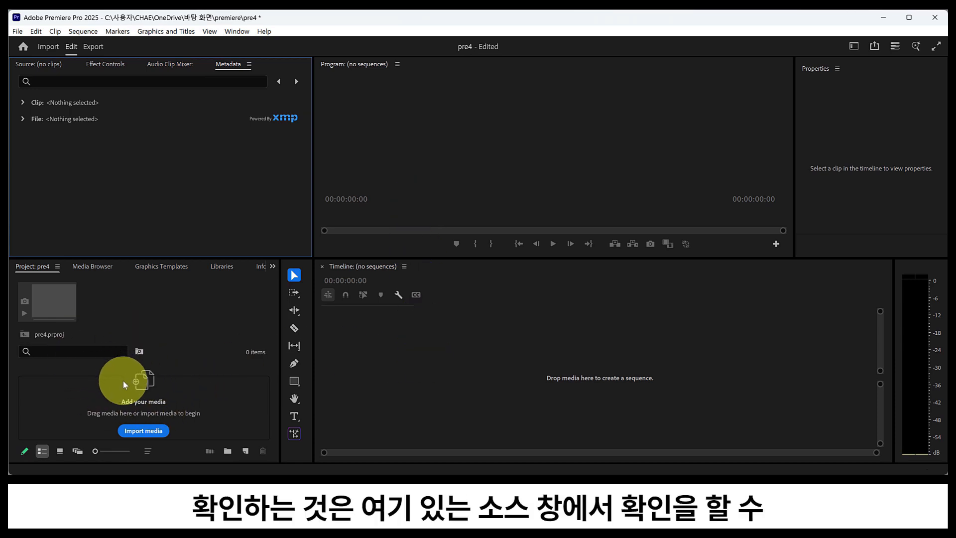
click(35, 64)
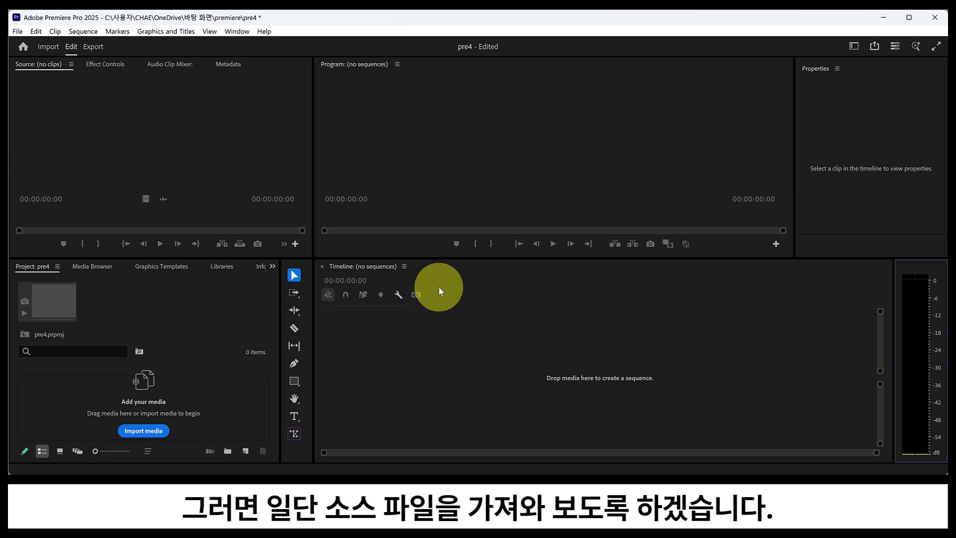
Import the video 20220602_115542 from the premiere folder on the desktop into the project
click(37, 268)
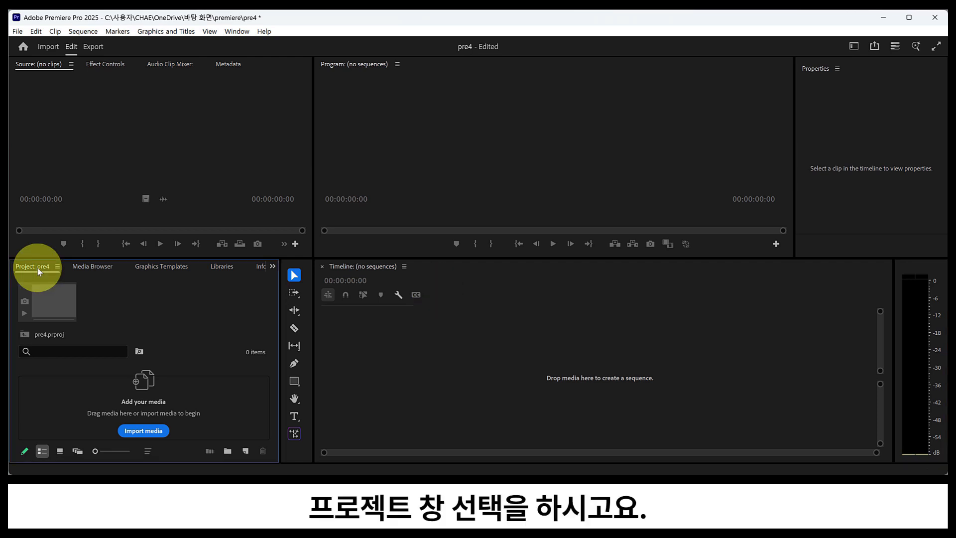
click(152, 431)
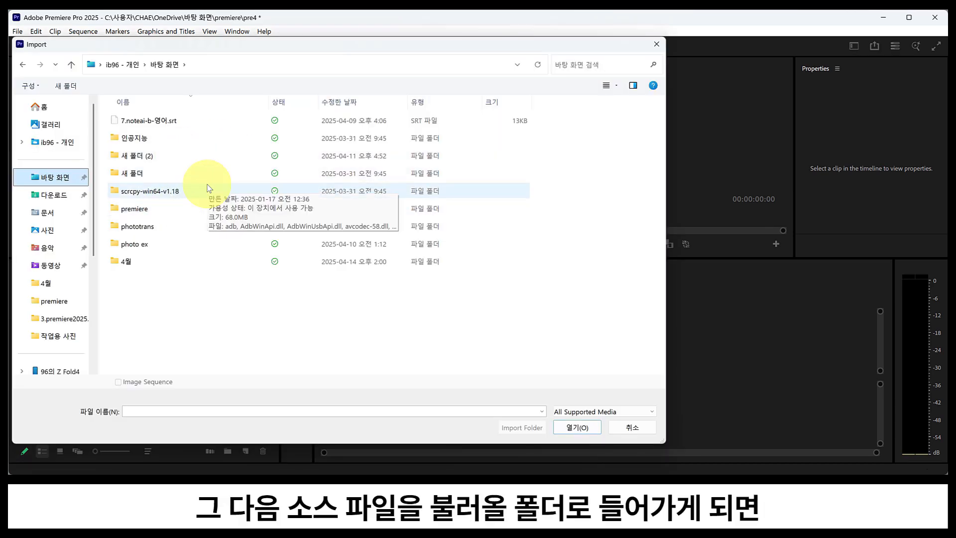
double_click(161, 210)
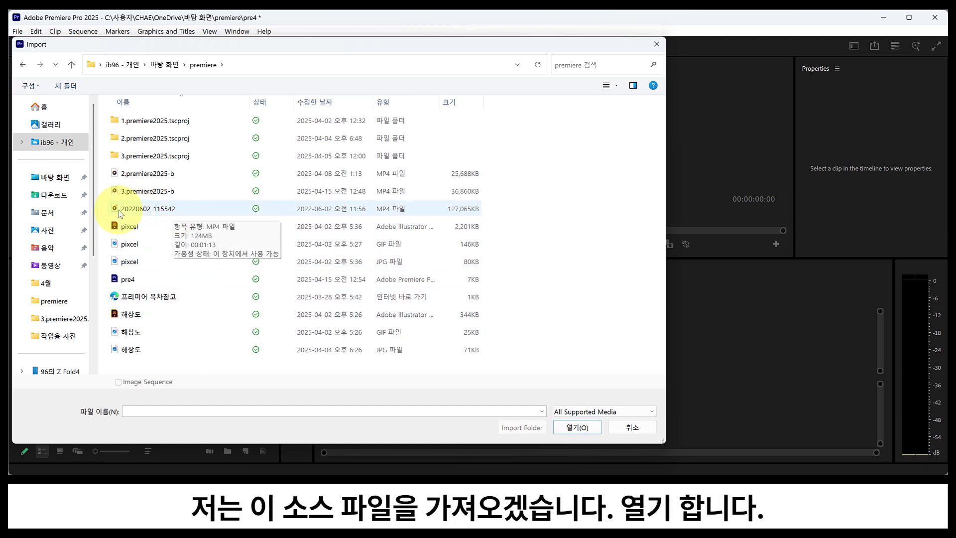
click(202, 203)
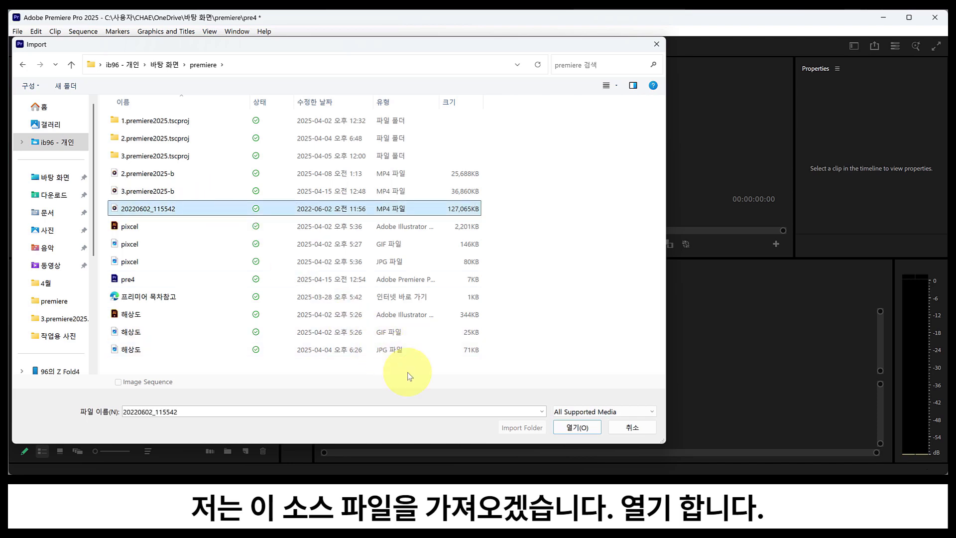
click(571, 427)
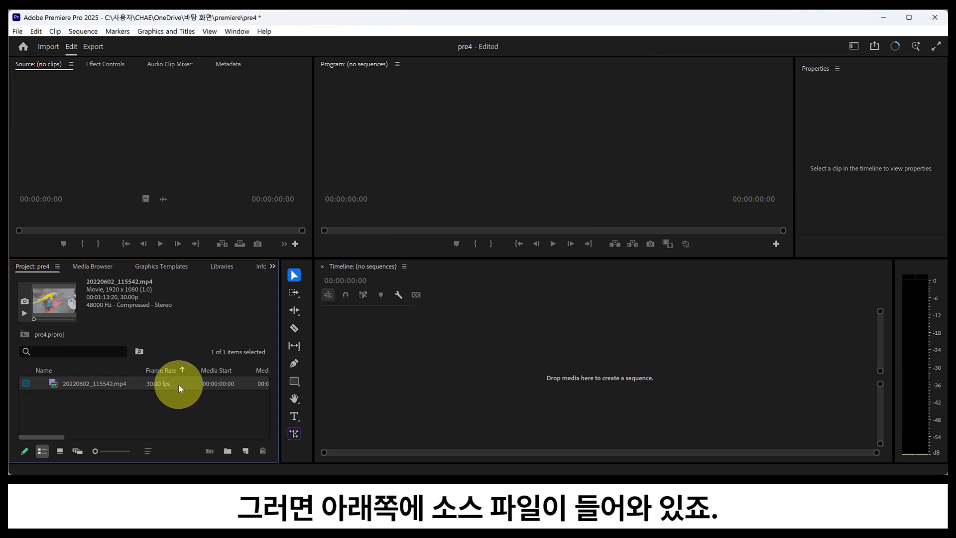
Create a sequence from 20220602_115542.mp4 by placing the clip on the empty timeline
click(133, 382)
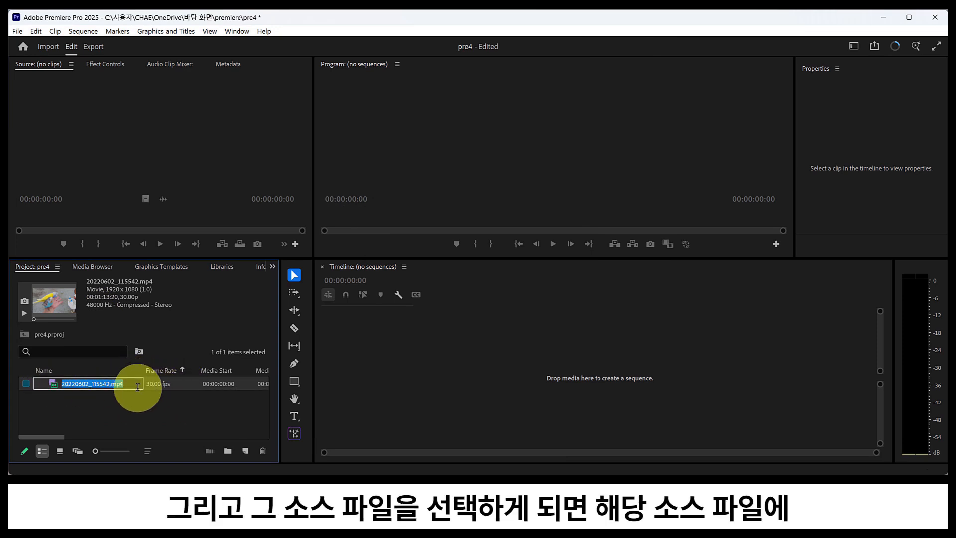
click(142, 388)
click(143, 386)
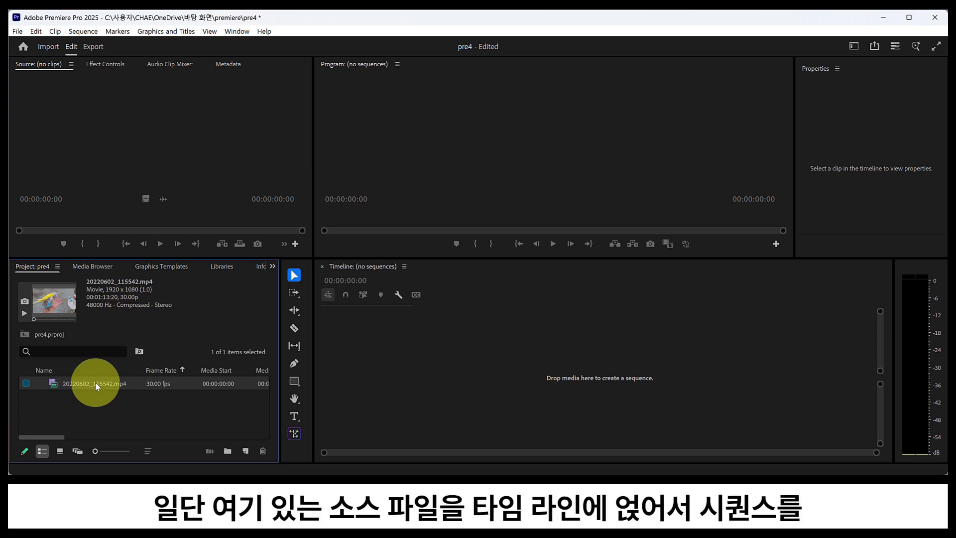
drag(95, 386, 165, 387)
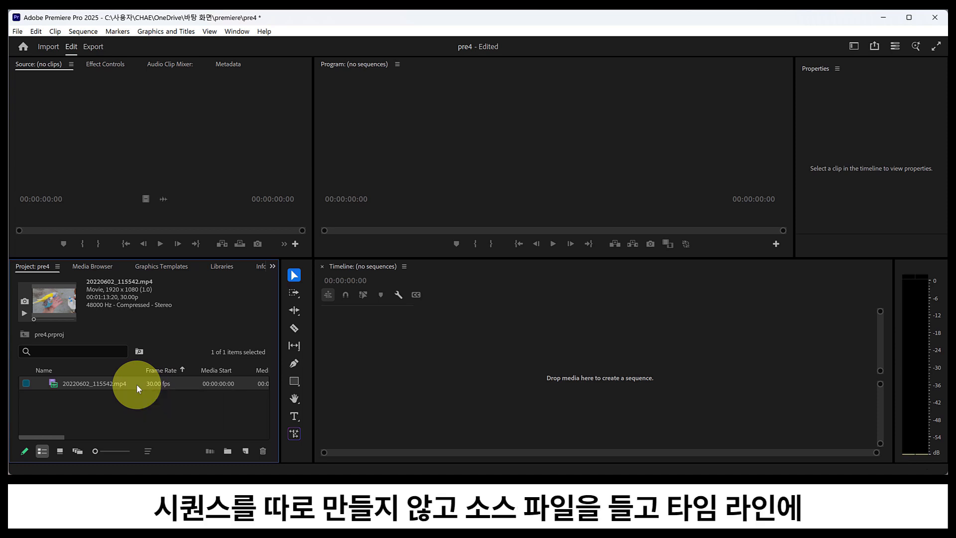
drag(137, 385, 432, 346)
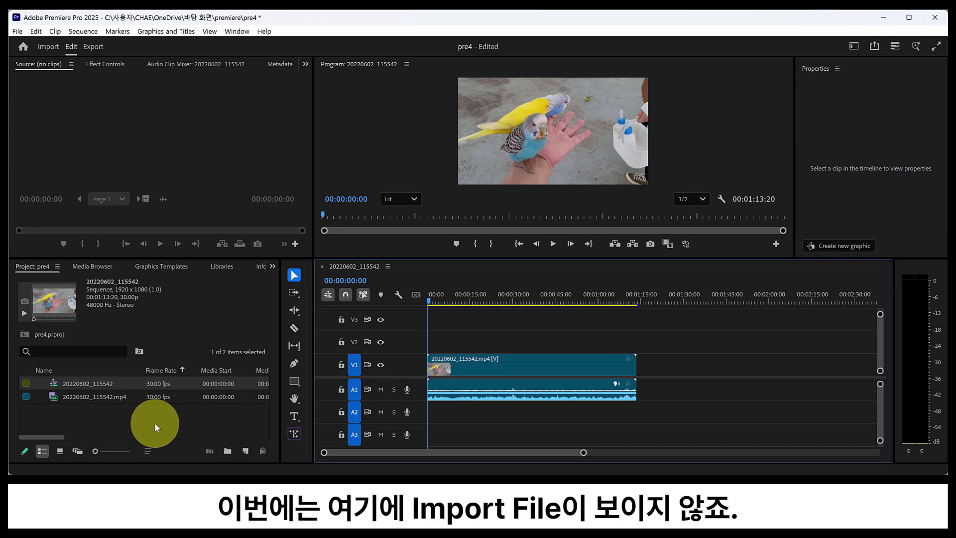
right_click(129, 420)
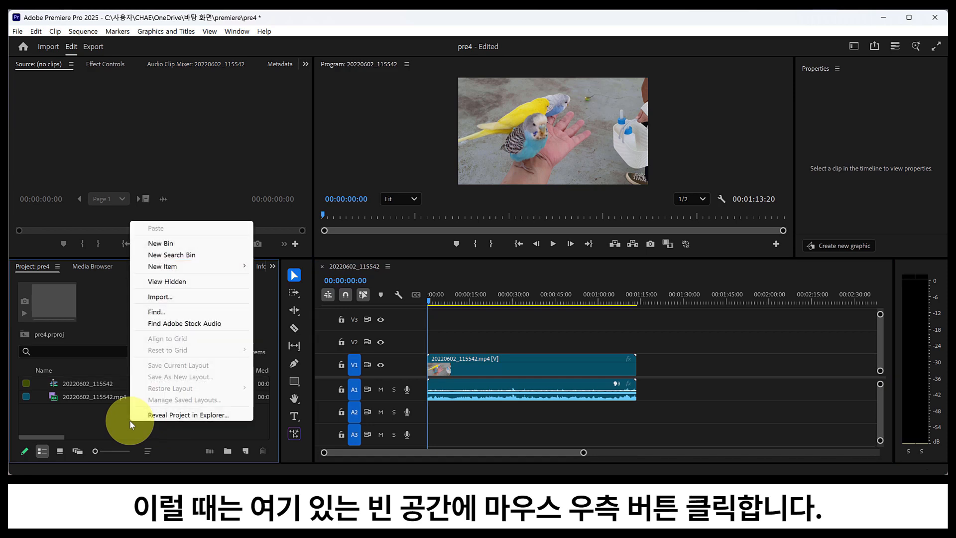
click(169, 298)
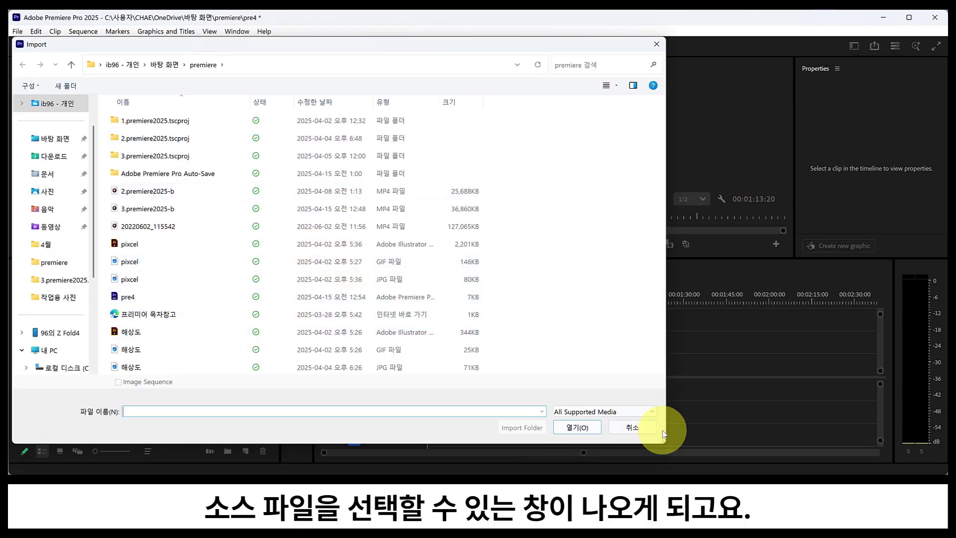
click(639, 427)
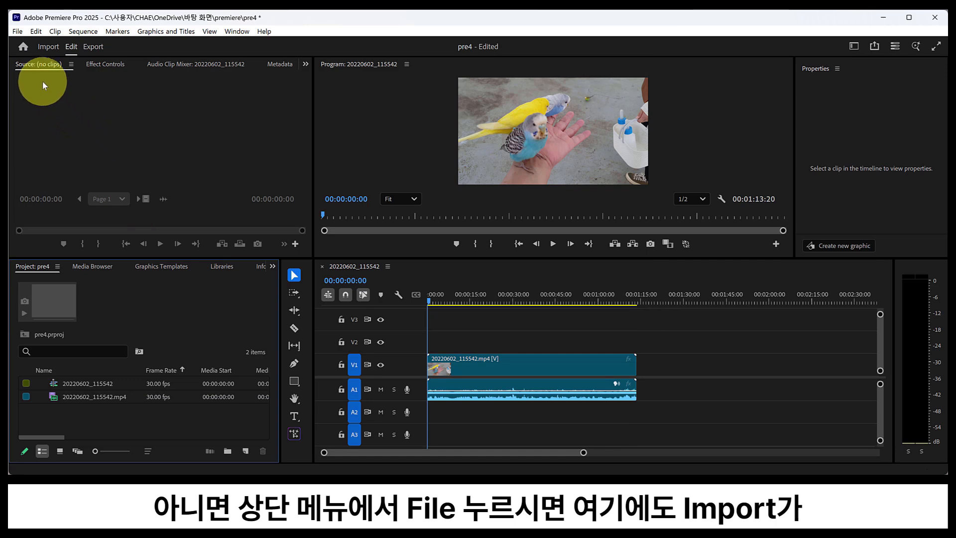
click(17, 31)
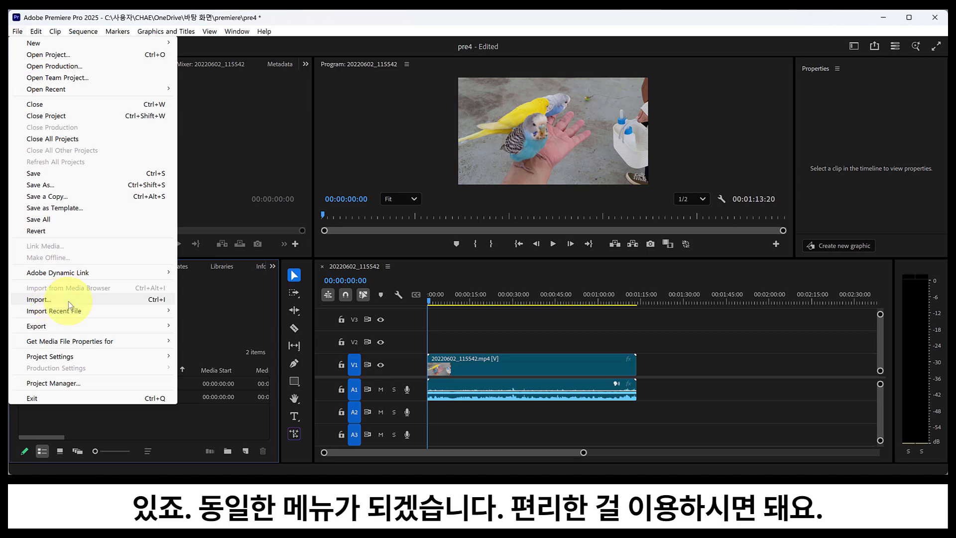
click(227, 421)
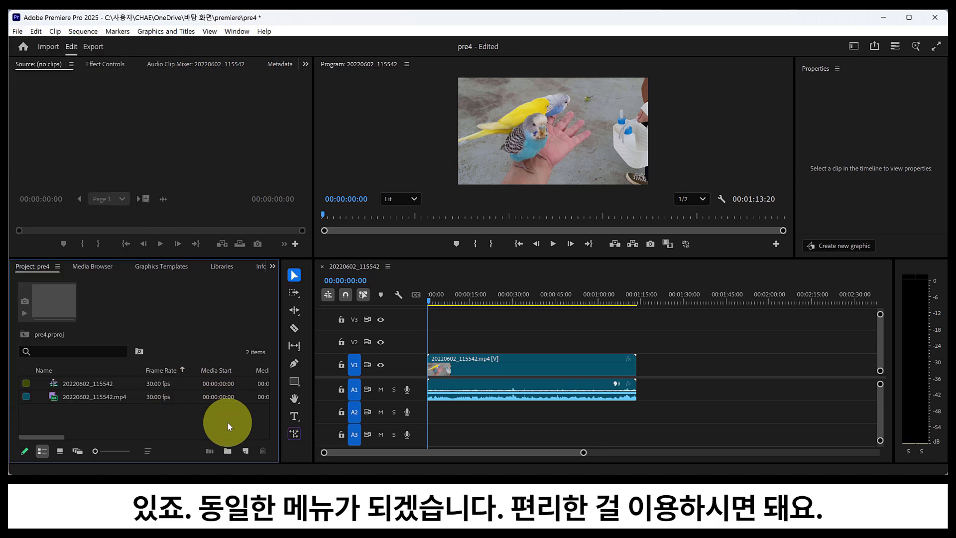
Import the video 20220804_132502963 from the premiere folder into the project
right_click(122, 417)
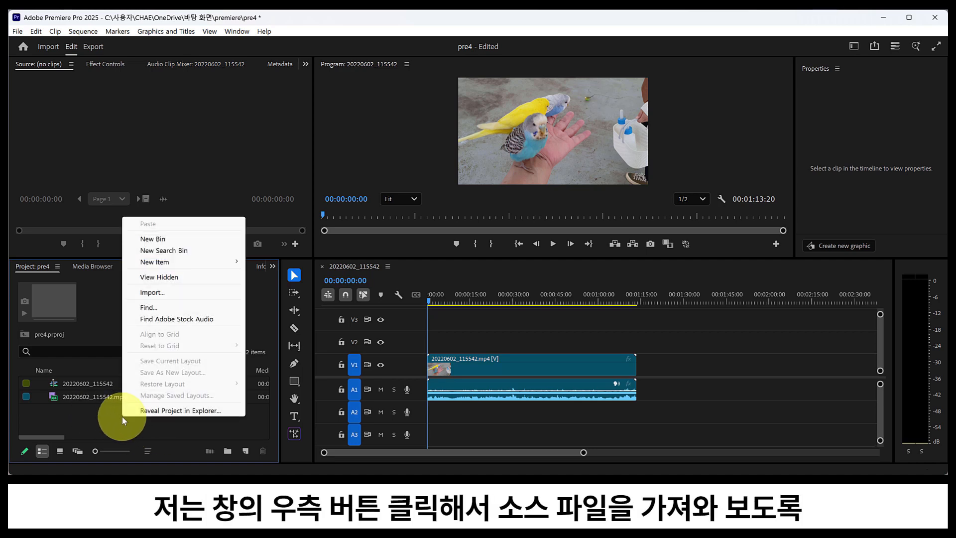
click(145, 294)
click(164, 244)
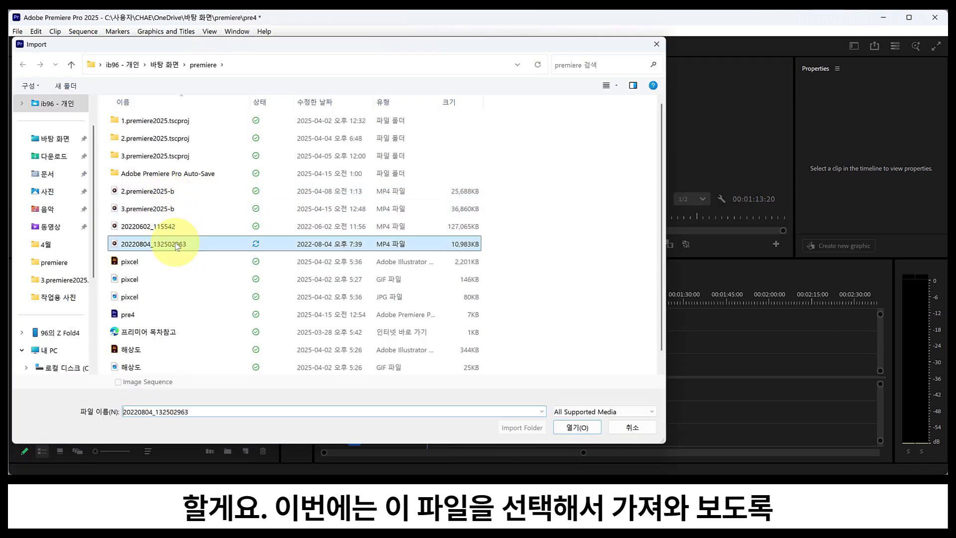
click(574, 428)
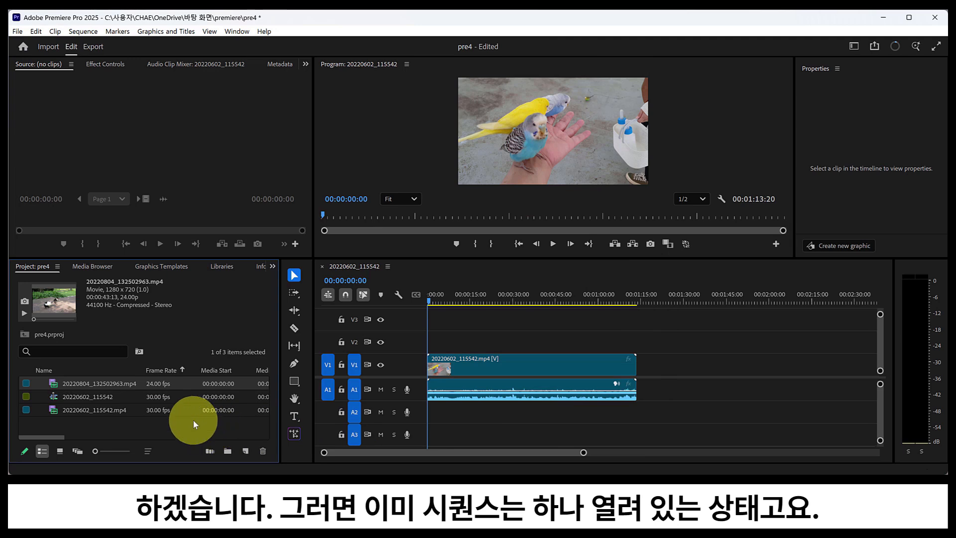
Place the whole 20220804_132502963.mp4 clip on V1 directly after the first clip in the timeline
click(111, 399)
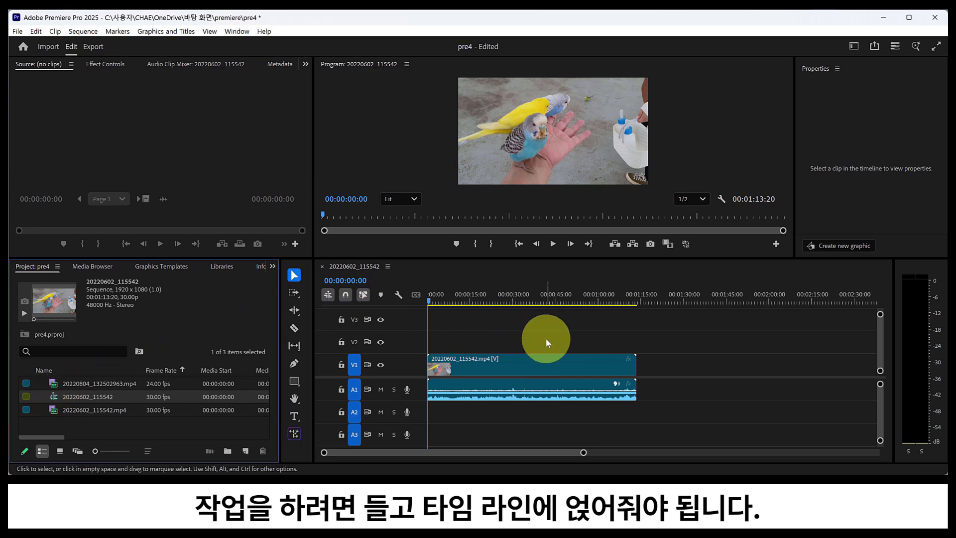
click(98, 387)
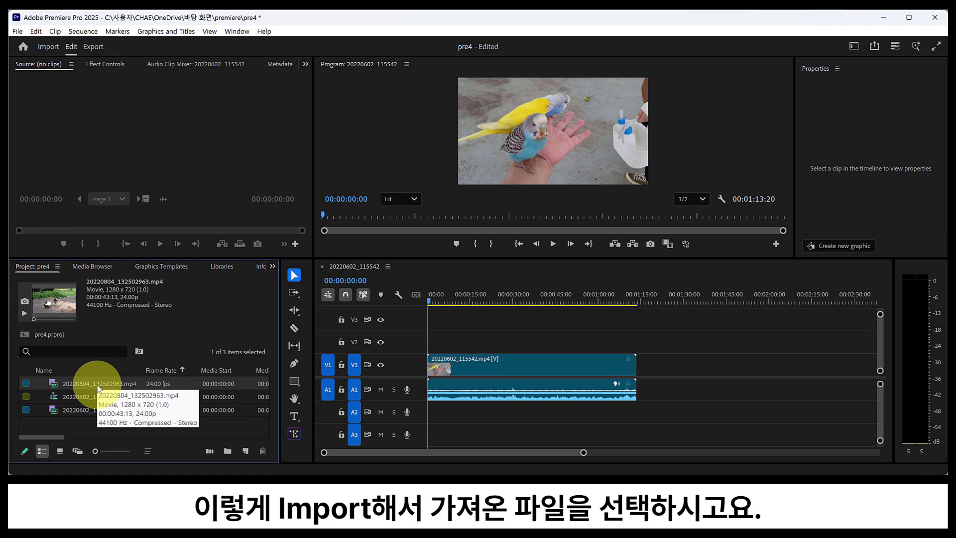
drag(97, 387, 607, 378)
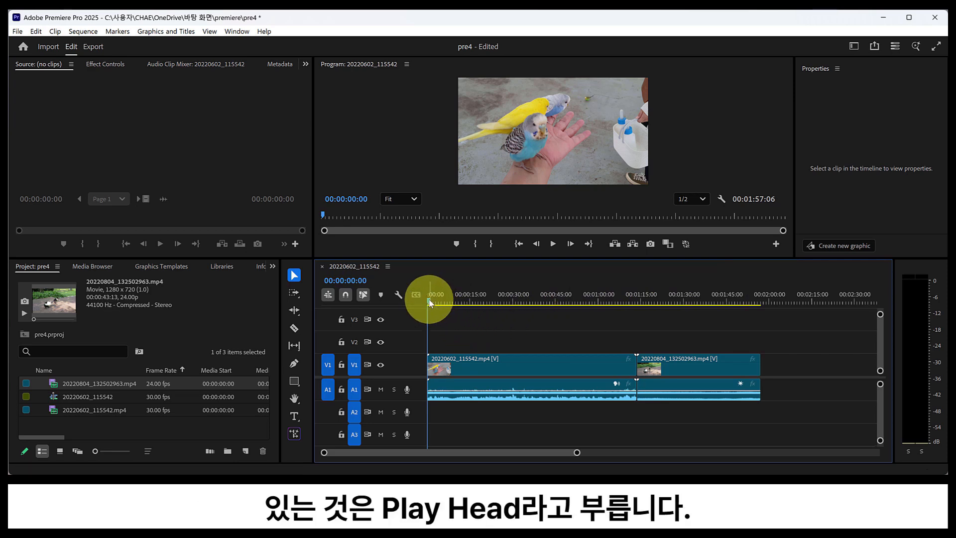
Scrub the timeline playhead through the first clip to 00:00:14:15 and play the sequence briefly
drag(430, 300, 489, 307)
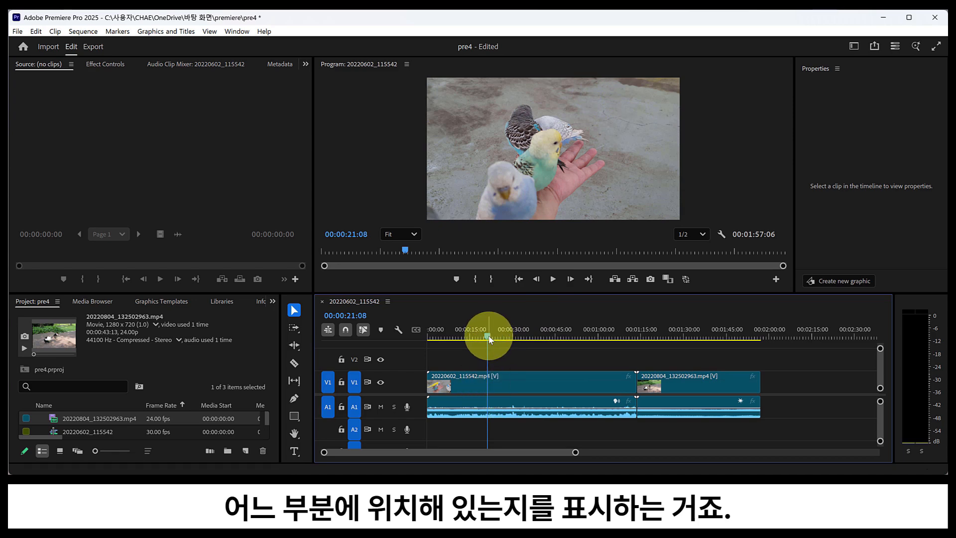
drag(488, 337, 468, 344)
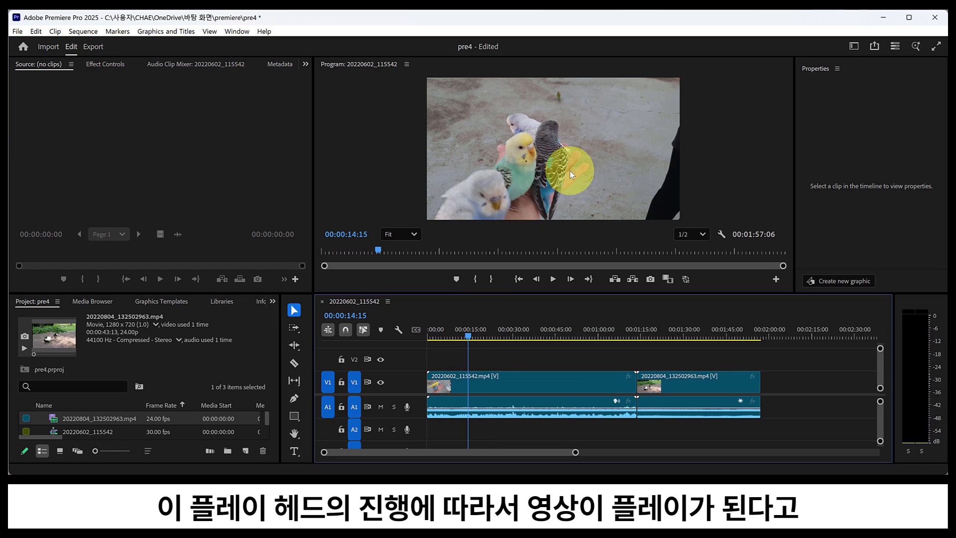
double_click(558, 276)
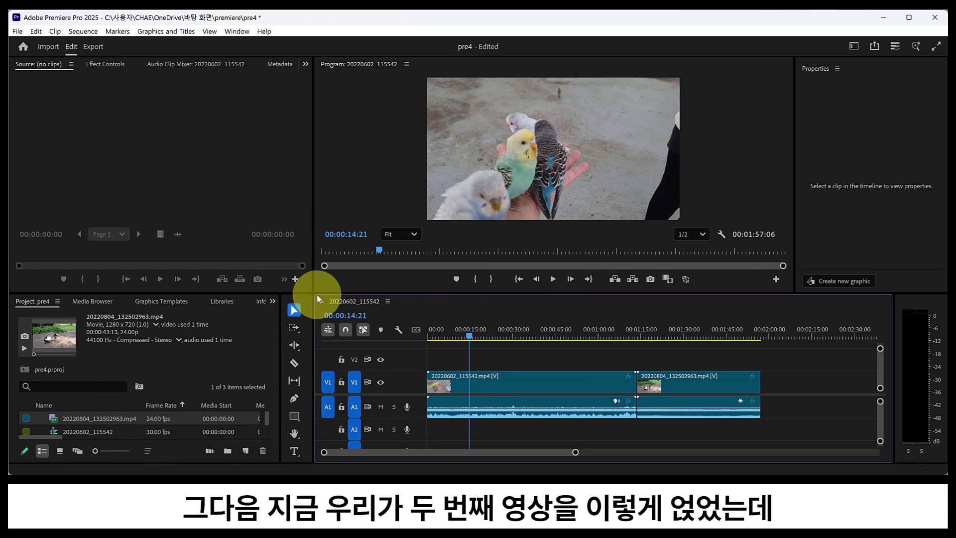
Enlarge the timeline area and delete the 20220804_132502963.mp4 clip from the sequence
drag(316, 293, 320, 267)
drag(702, 352, 741, 416)
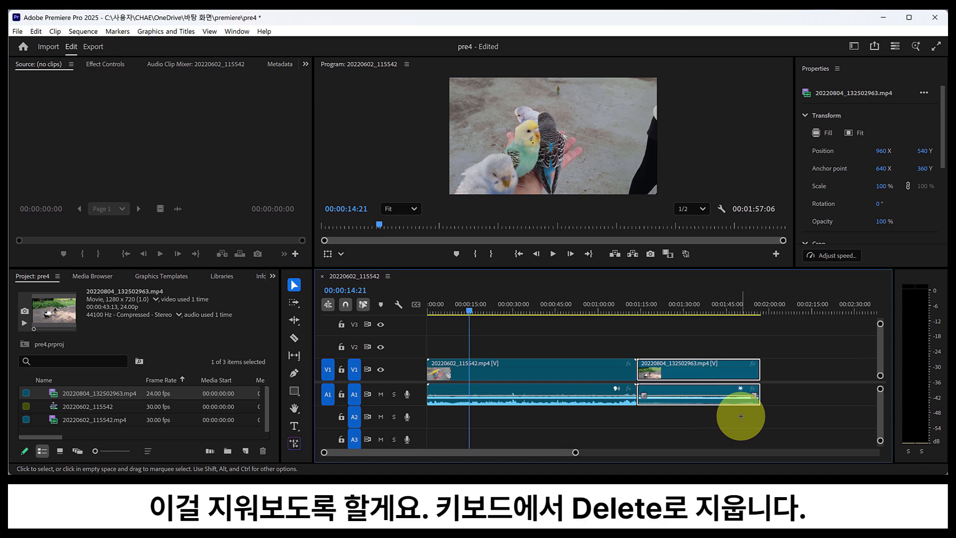
key(Delete)
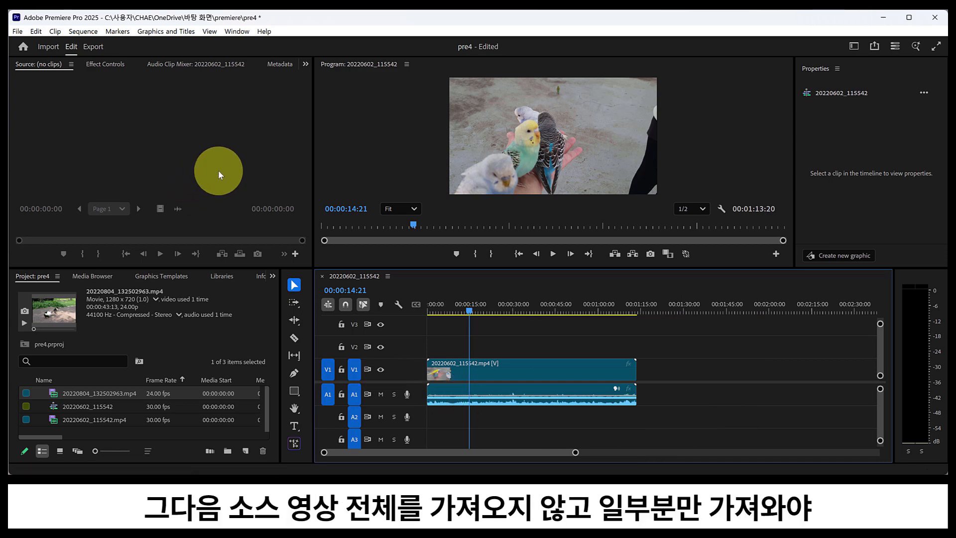
Open 20220804_132502963.mp4 in the Source monitor and mark the range from 00:00:08:11 to 00:00:13:12 with in and out points
drag(342, 268, 342, 283)
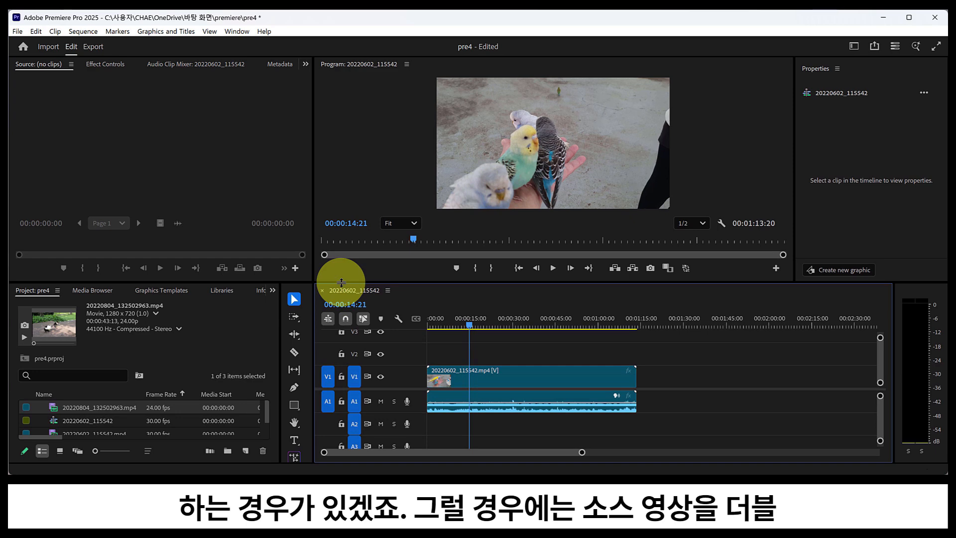
double_click(99, 410)
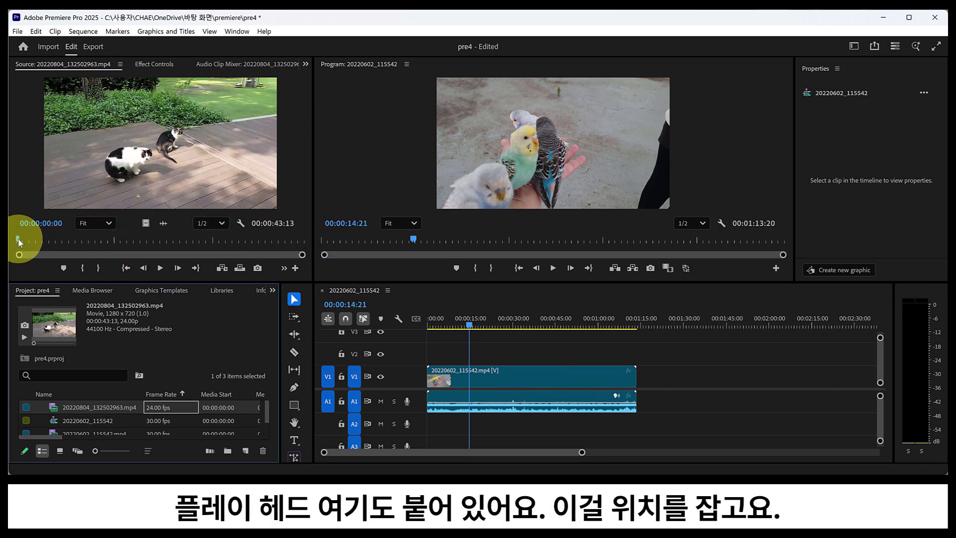
drag(19, 242, 73, 243)
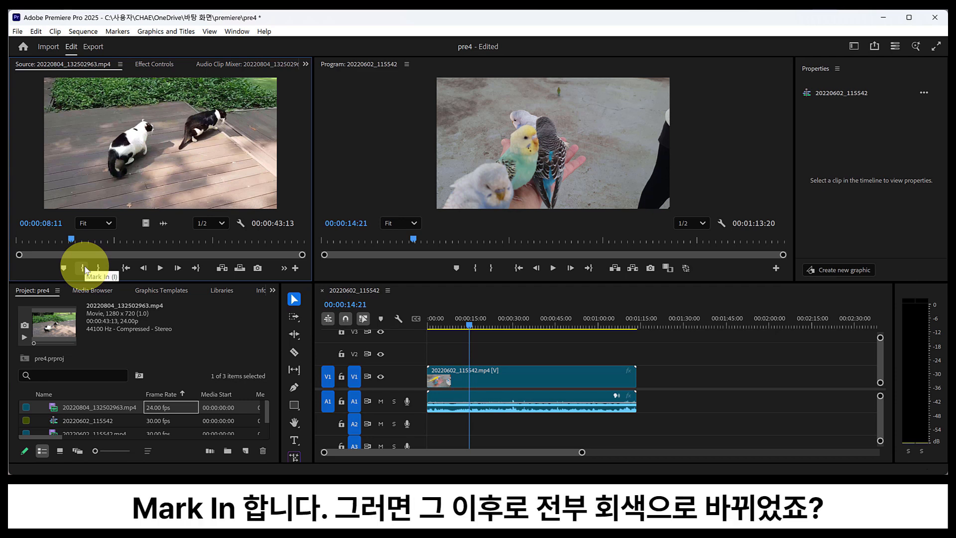
click(84, 268)
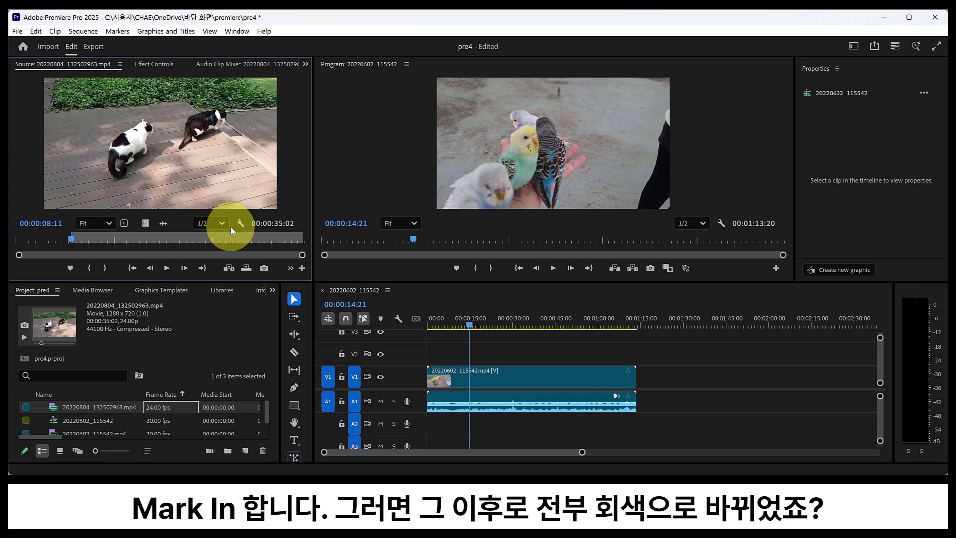
drag(72, 241, 105, 241)
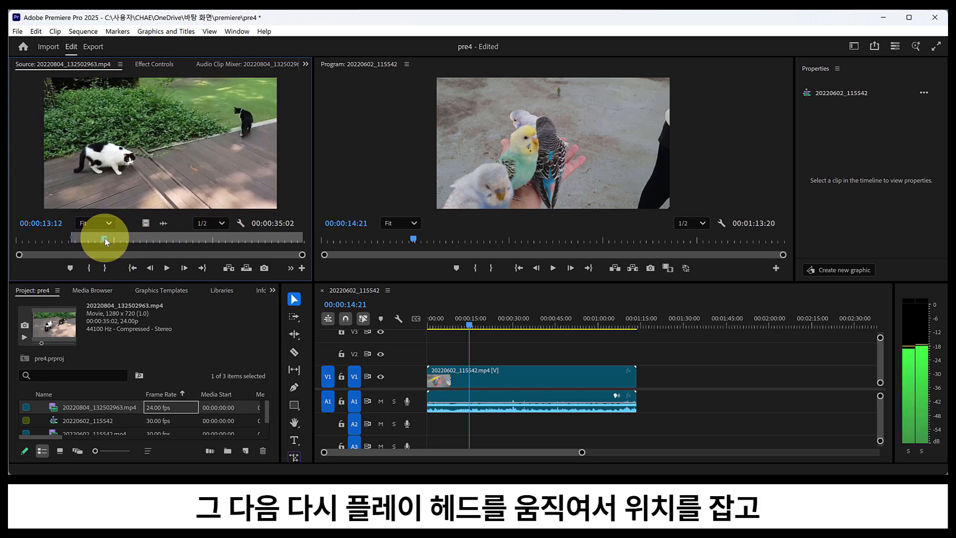
click(106, 269)
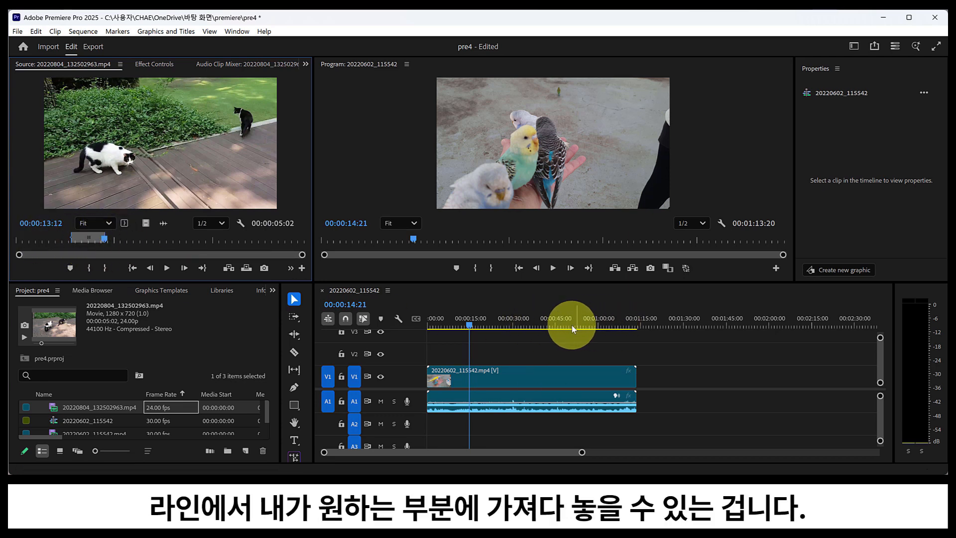
Move the timeline playhead into the first clip, at 00:00:25:27
drag(566, 327, 648, 331)
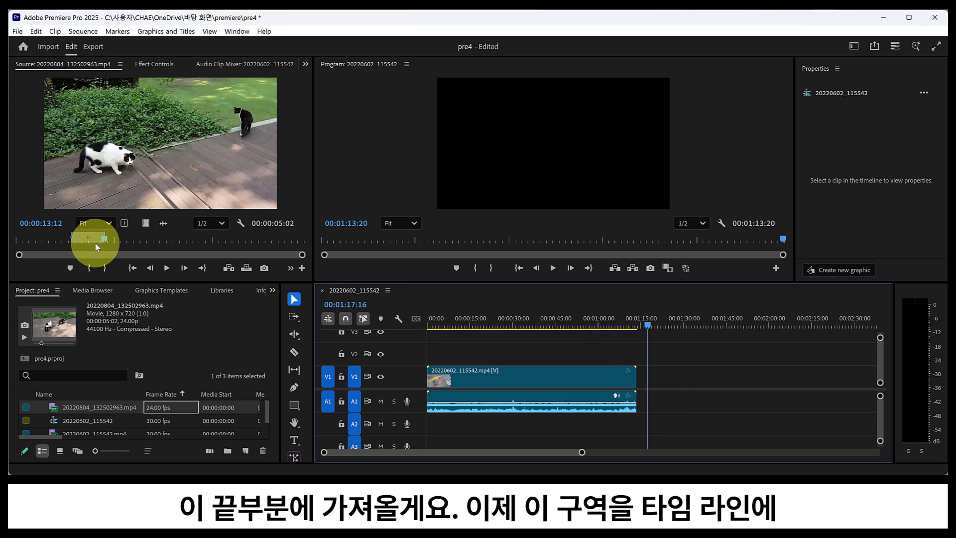
drag(98, 246, 185, 400)
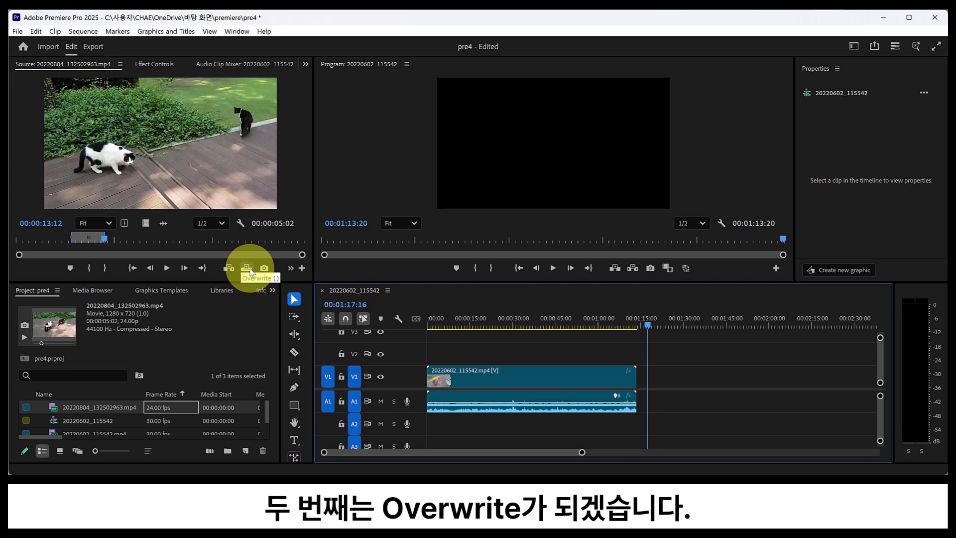
click(504, 324)
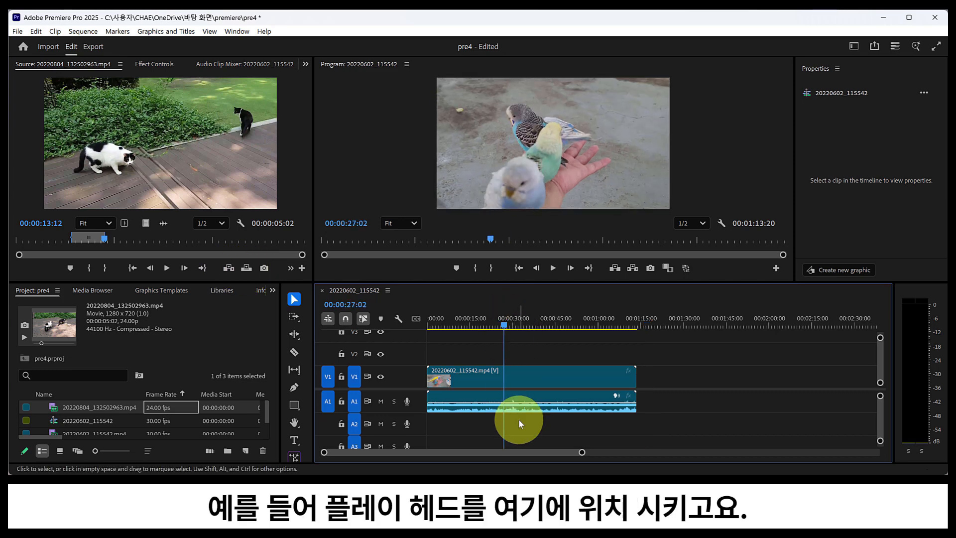
mouse_move(504, 325)
mouse_down()
mouse_move(482, 324)
mouse_move(513, 326)
mouse_move(502, 330)
mouse_up()
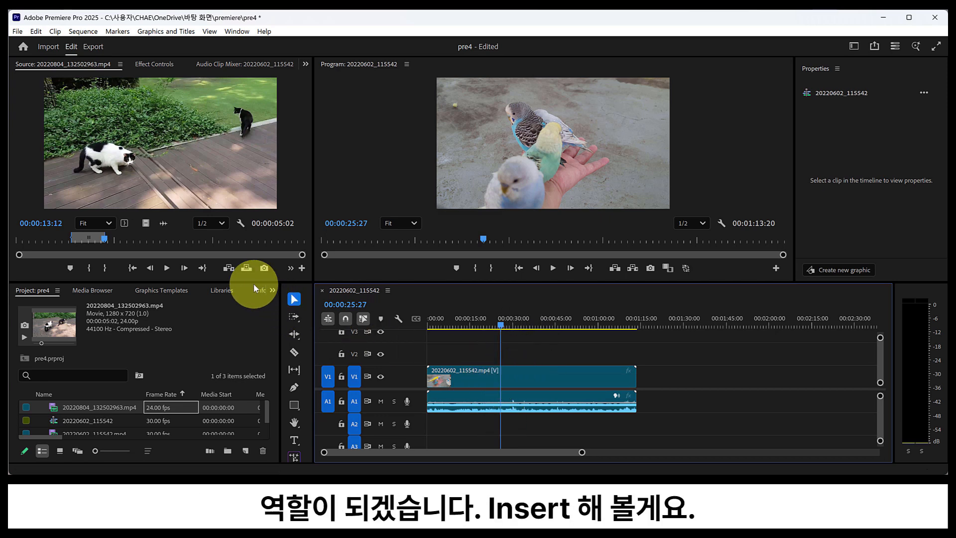
Insert the marked source range into the sequence at the playhead, and undo the insert
click(228, 270)
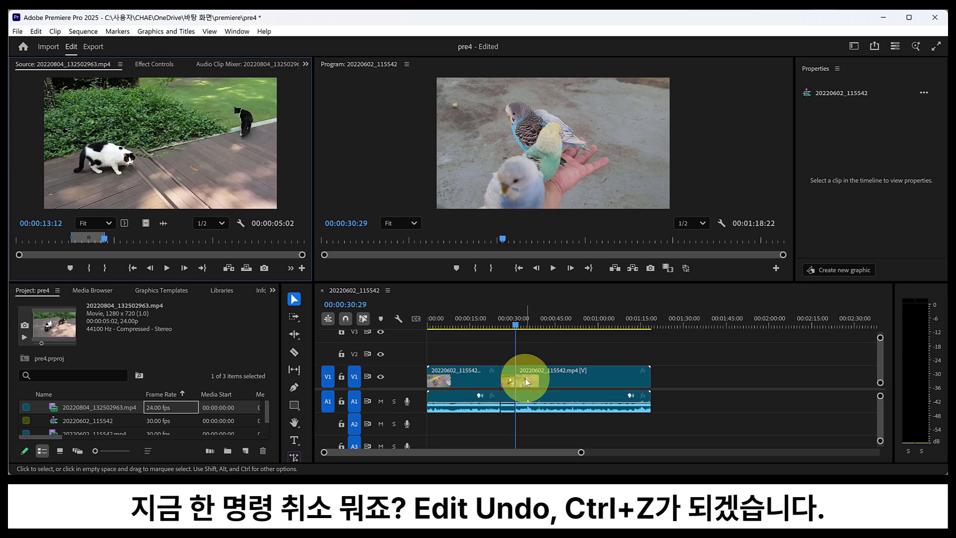
click(36, 31)
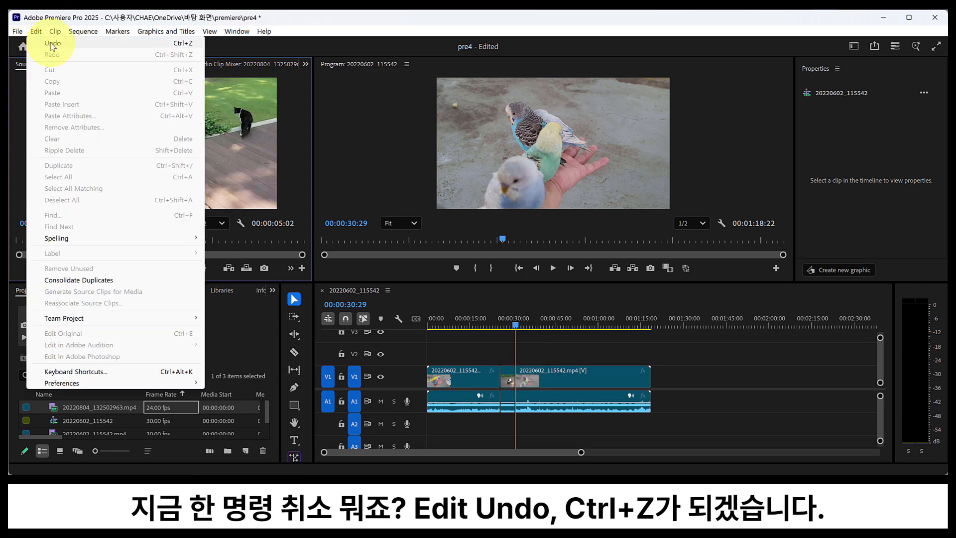
click(51, 44)
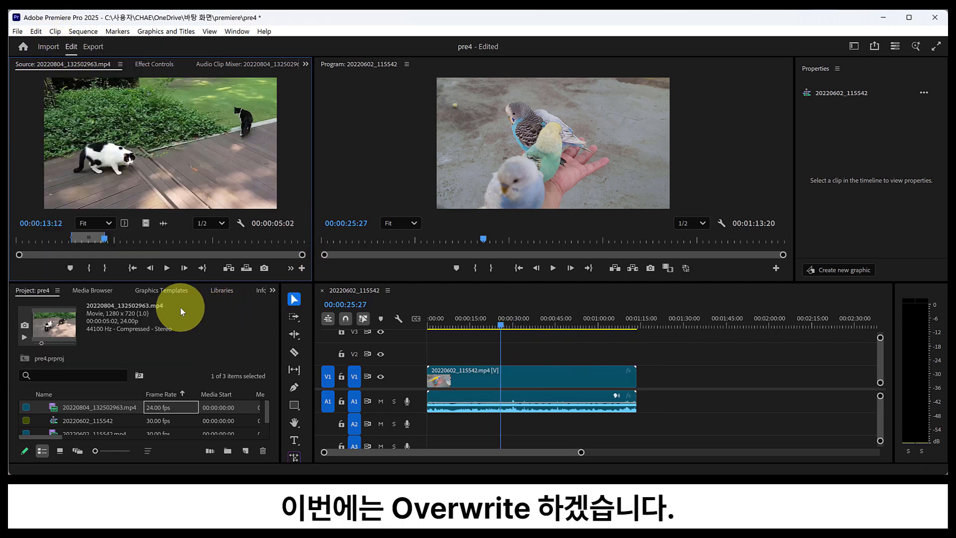
Overwrite the sequence at 00:00:25:27 with the marked range of 20220804_132502963.mp4
click(246, 269)
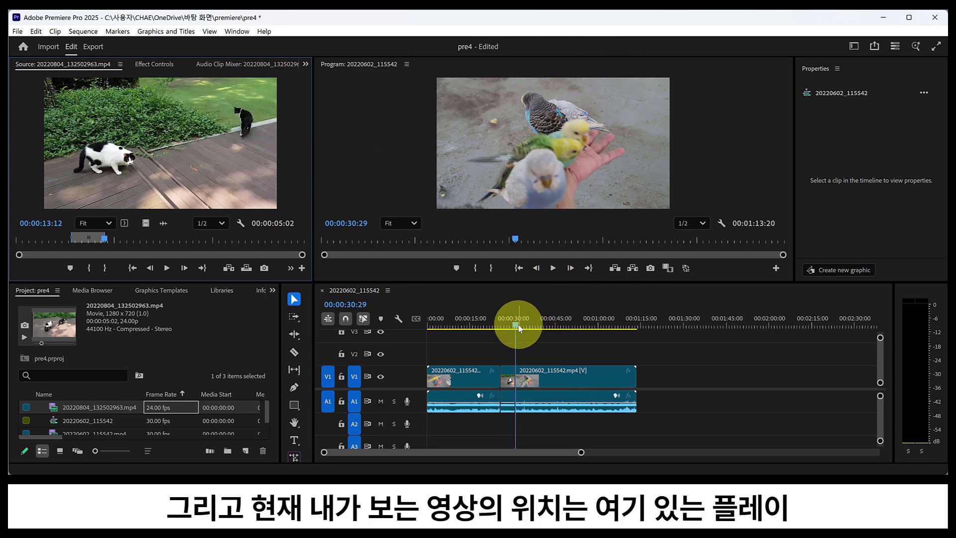
Scrub the playhead through the last bird clip segment to 00:00:41:23 and activate the Razor tool
drag(519, 325, 534, 325)
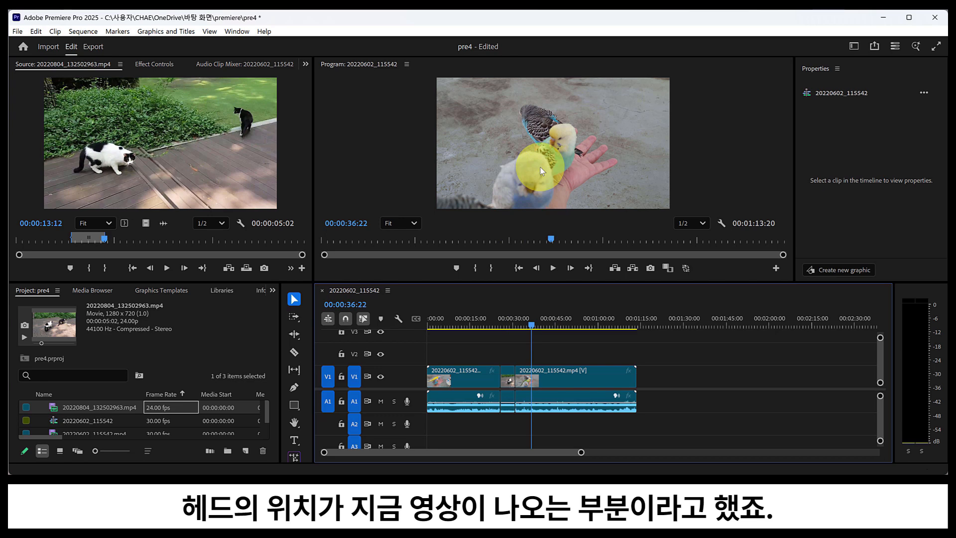
click(554, 324)
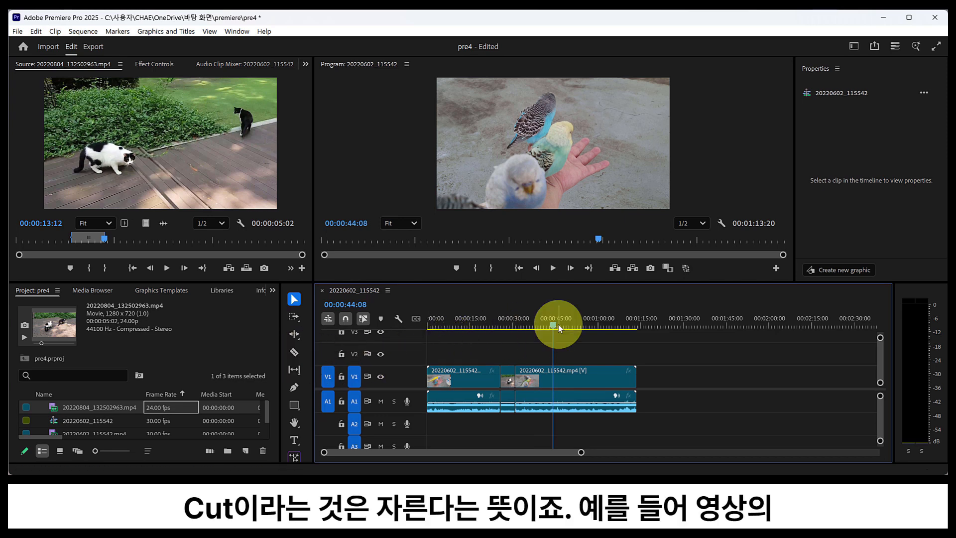
drag(555, 325, 546, 328)
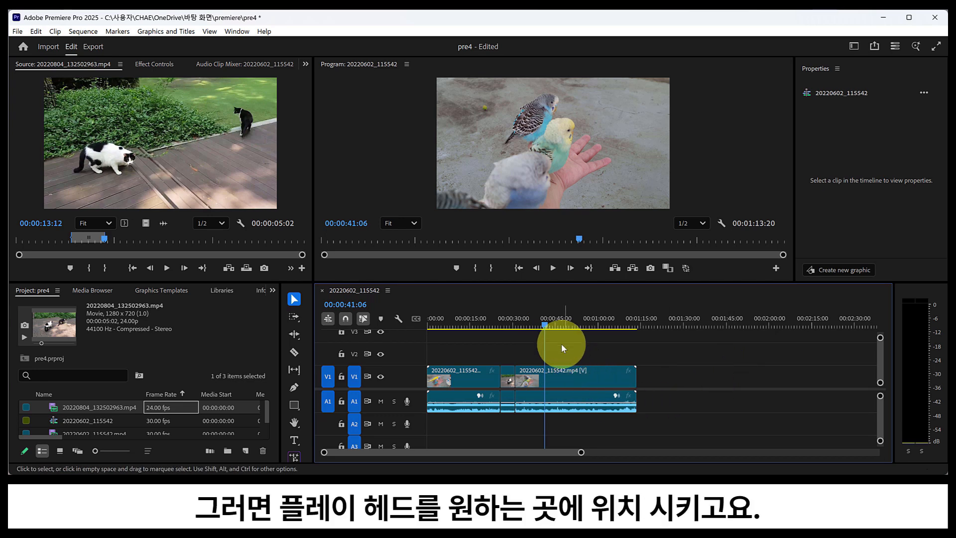
mouse_move(544, 324)
mouse_down()
mouse_move(536, 328)
mouse_move(545, 327)
mouse_up()
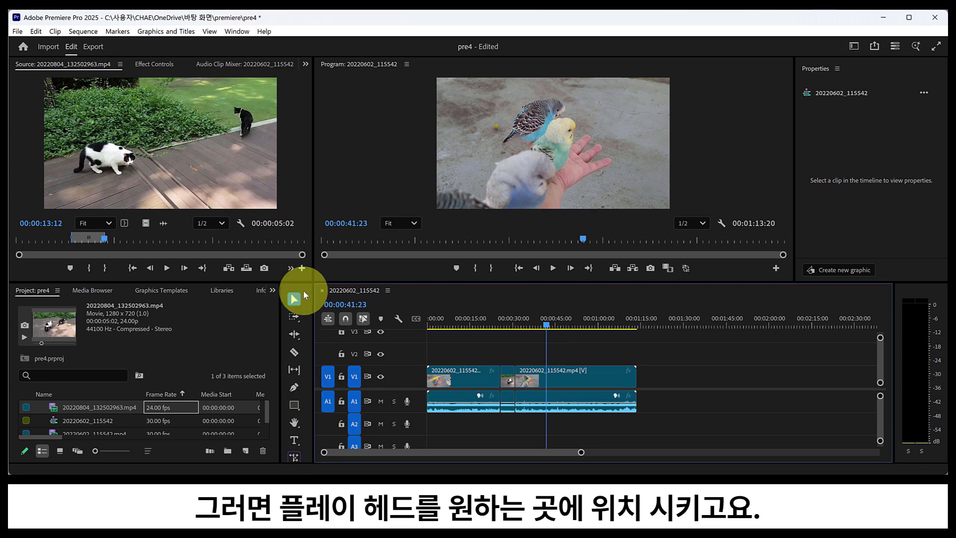
click(295, 354)
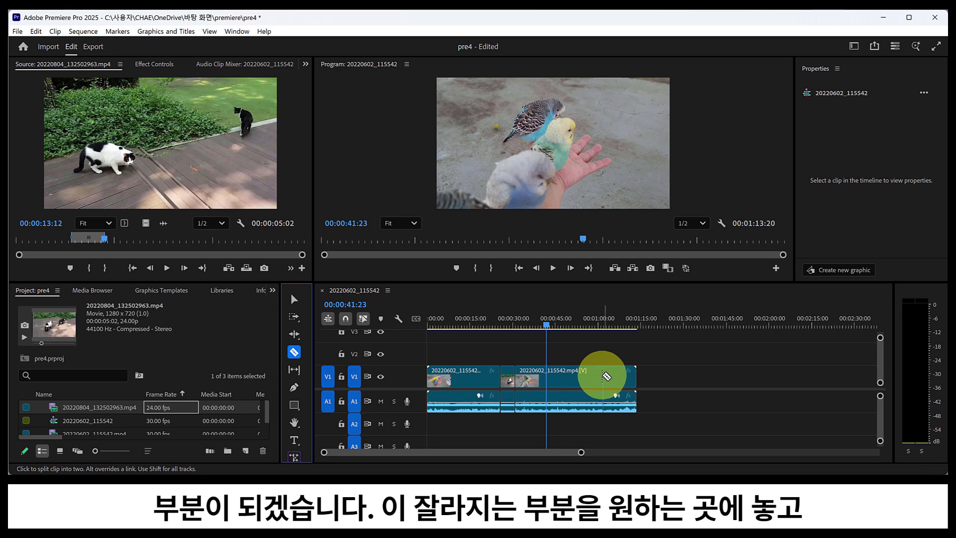
Try splitting the last bird clip segment at two freehand points with the Razor tool, and undo both cuts
click(572, 380)
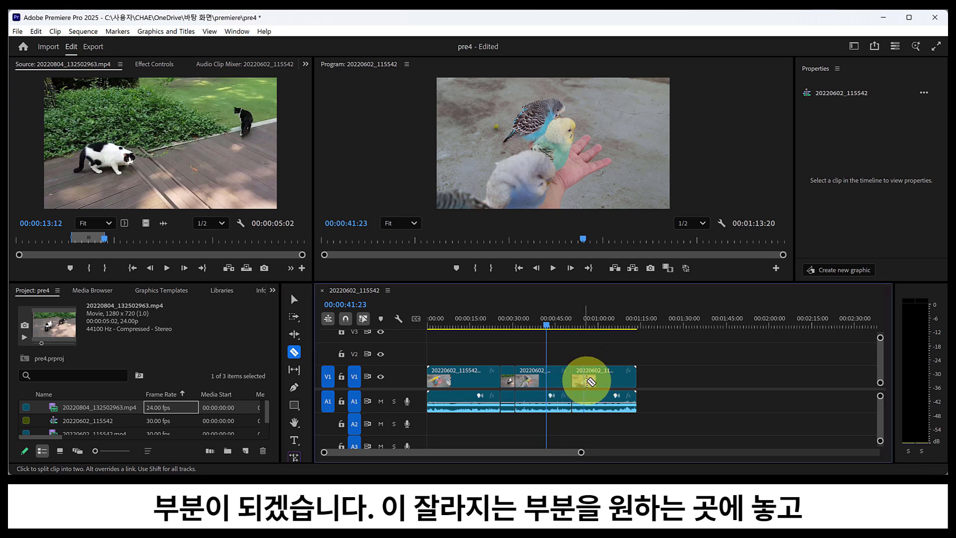
click(607, 386)
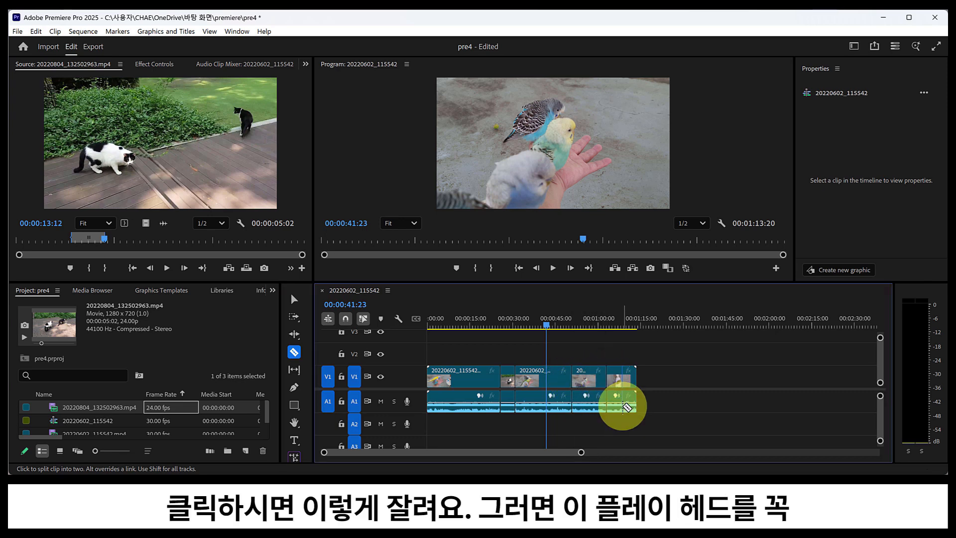
key(ctrl+z)
key(ctrl+z)
Reposition the playhead at 00:00:40:01 and split the last bird clip segment there with the Razor tool
drag(547, 324, 498, 355)
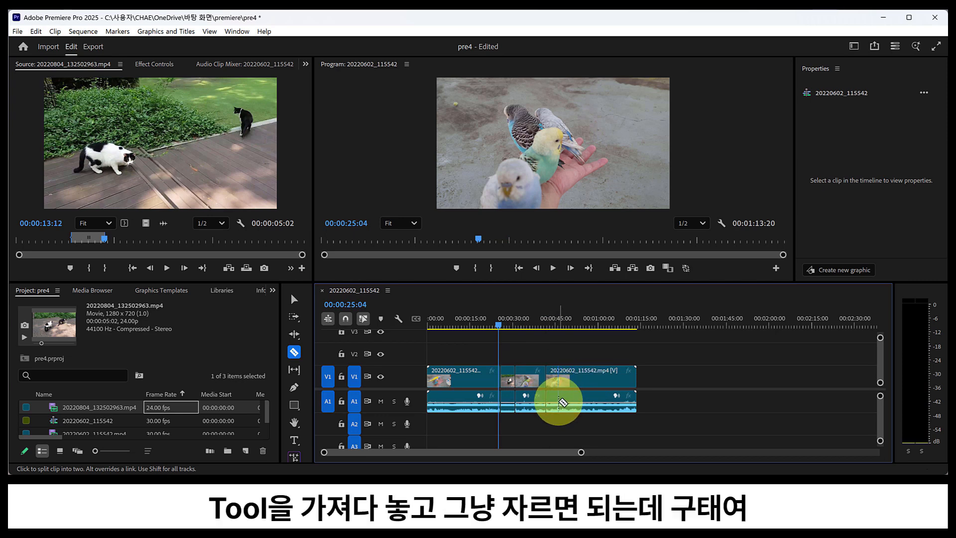
click(498, 340)
drag(498, 341, 540, 346)
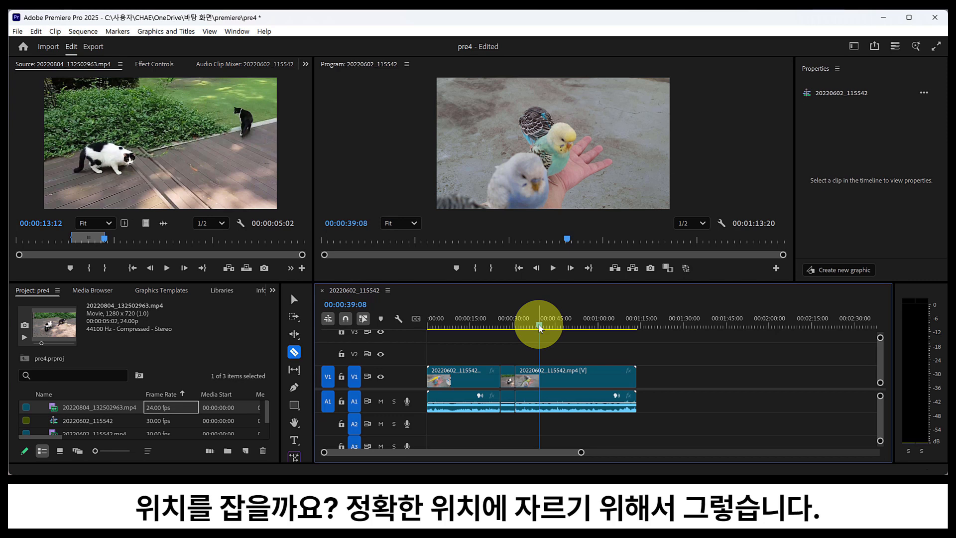
drag(540, 327, 544, 327)
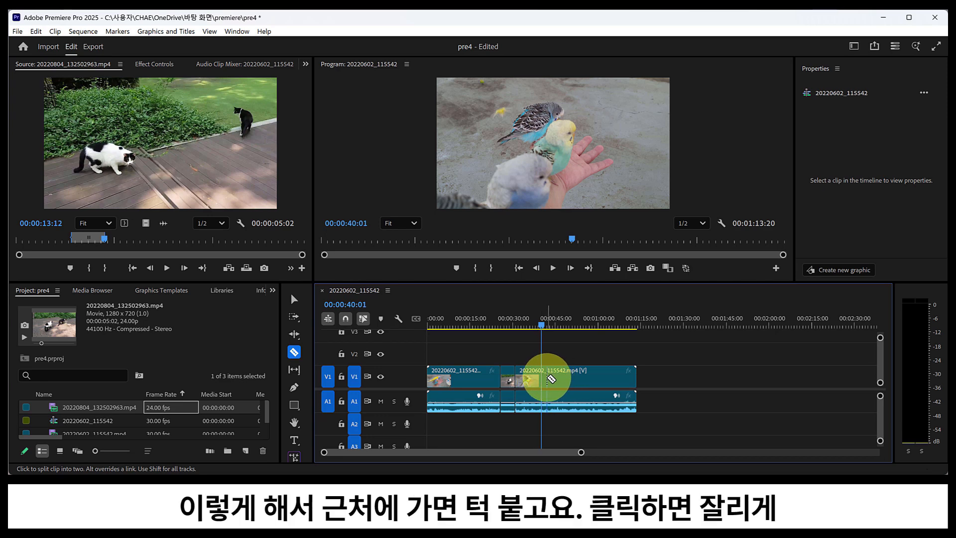
click(542, 380)
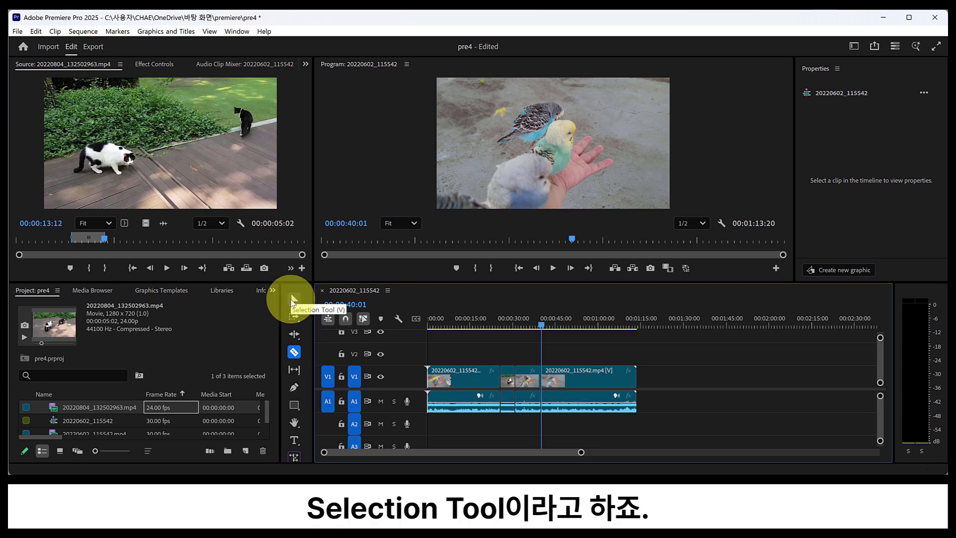
Switch to the Selection tool and delete the segment after the cut at 00:00:40:01
click(294, 300)
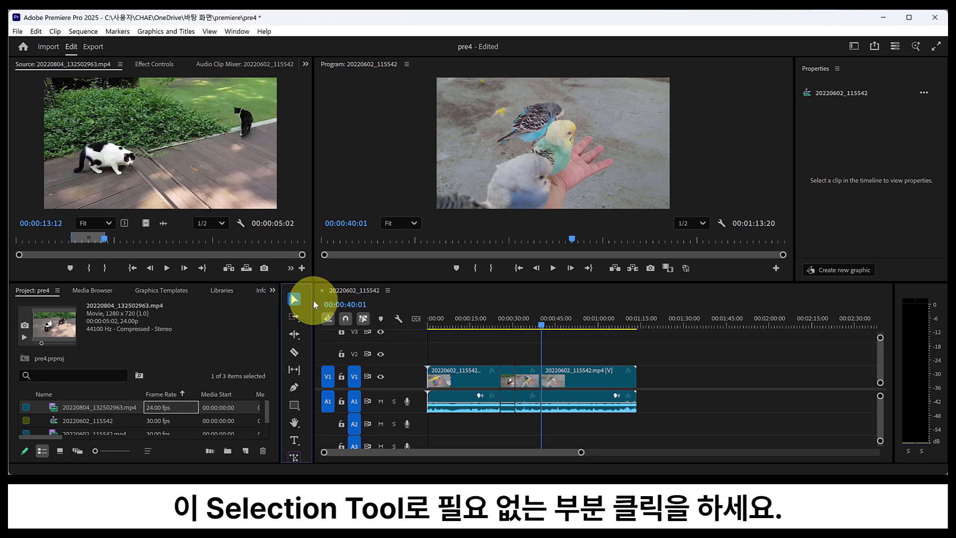
click(603, 384)
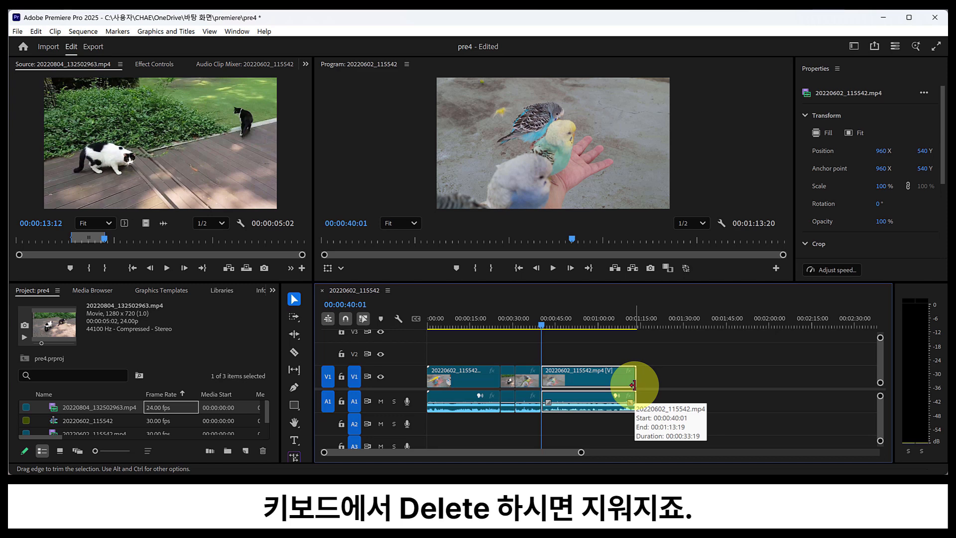
key(Delete)
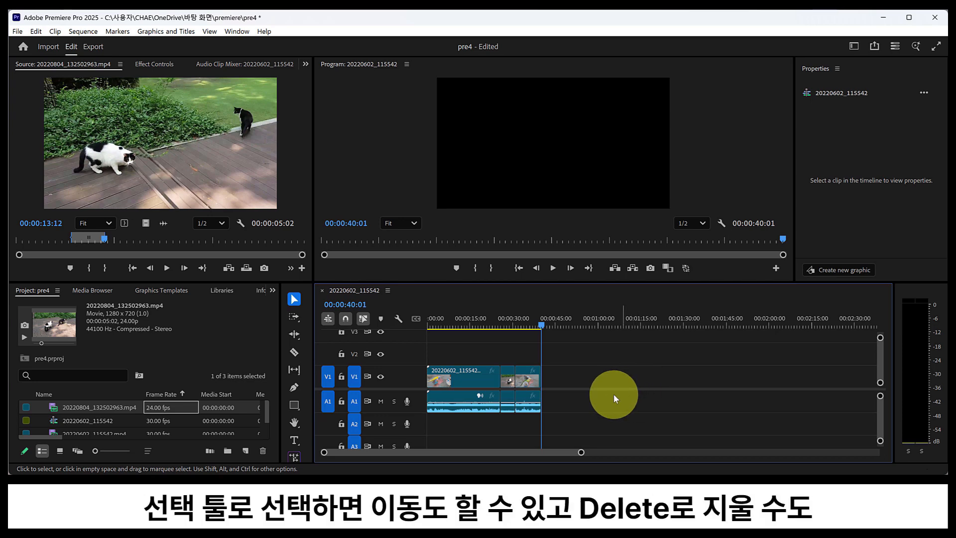
Select the last remaining clip segment in the sequence and move the playhead back into it
click(526, 377)
mouse_move(526, 377)
mouse_down()
mouse_move(614, 380)
mouse_move(533, 377)
mouse_up()
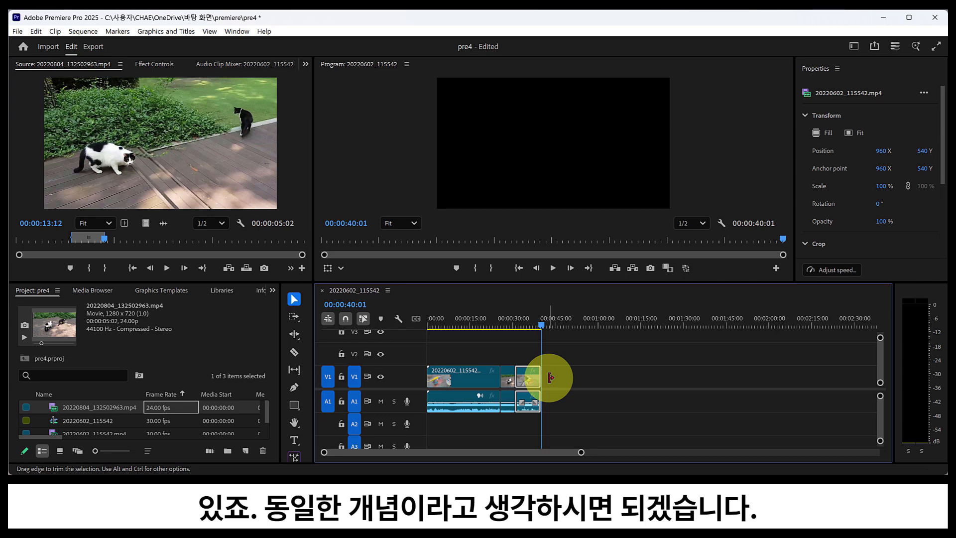
drag(543, 324, 524, 339)
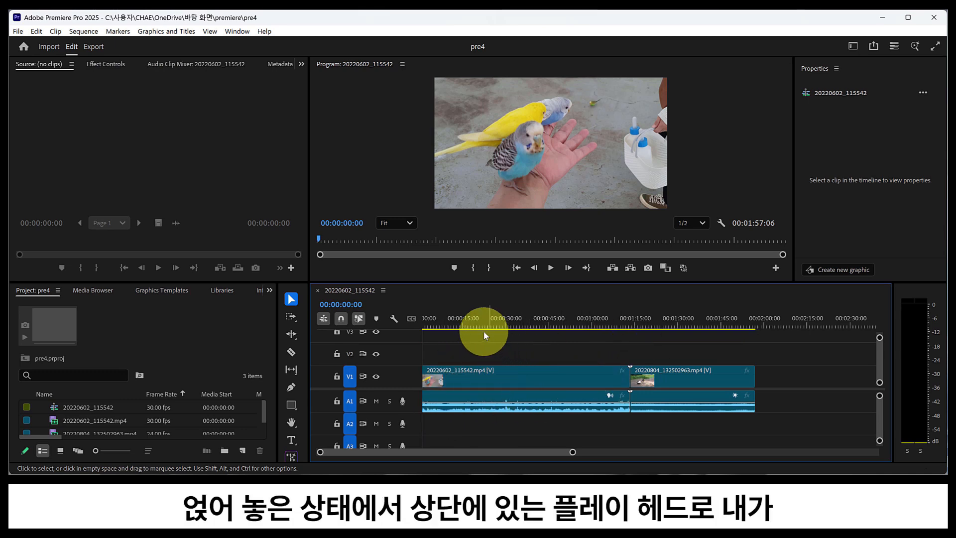
Scrub through the first clip in the sequence and place the playhead at 00:00:22:24
click(448, 323)
drag(447, 323, 458, 326)
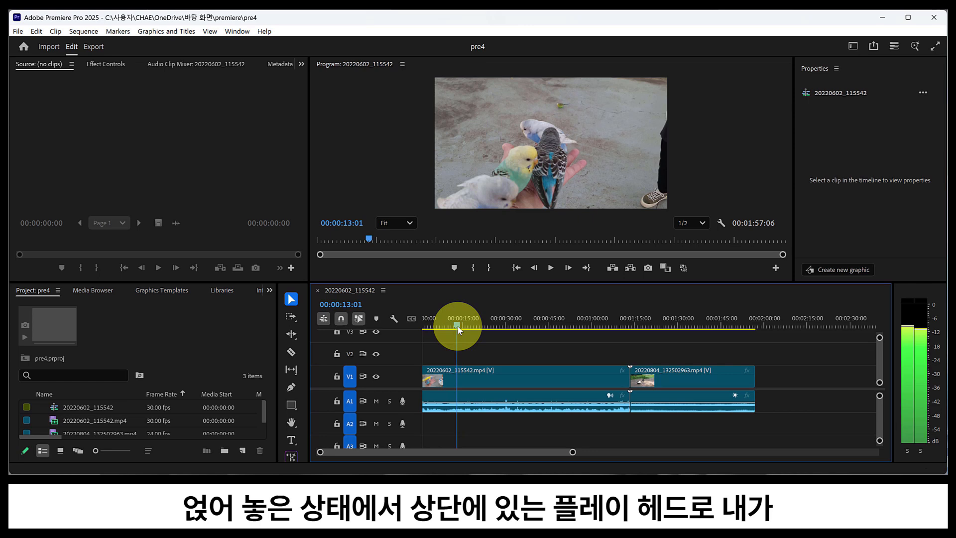
click(485, 324)
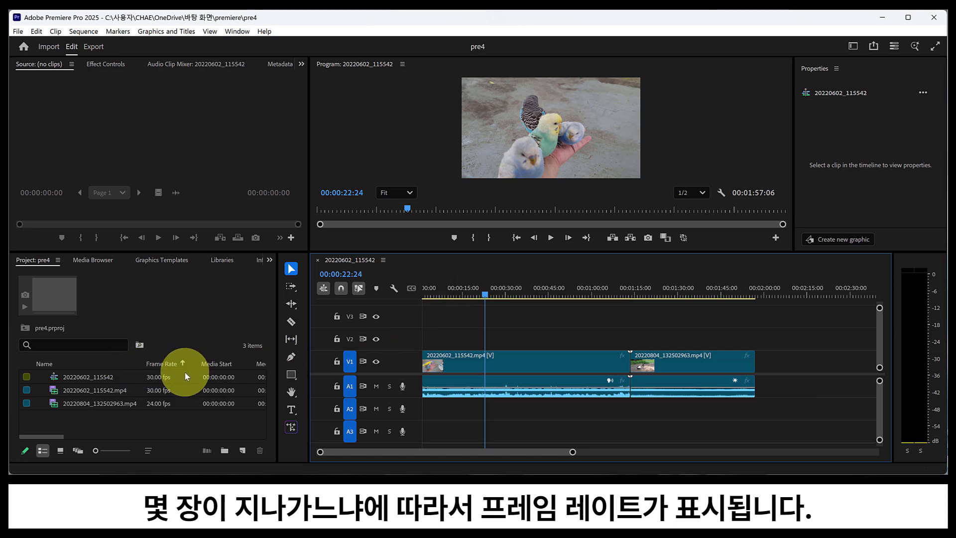
Compare the frame rates of 20220602_115542.mp4 and 20220804_132502963.mp4 in the project's media list, selecting each file
click(458, 360)
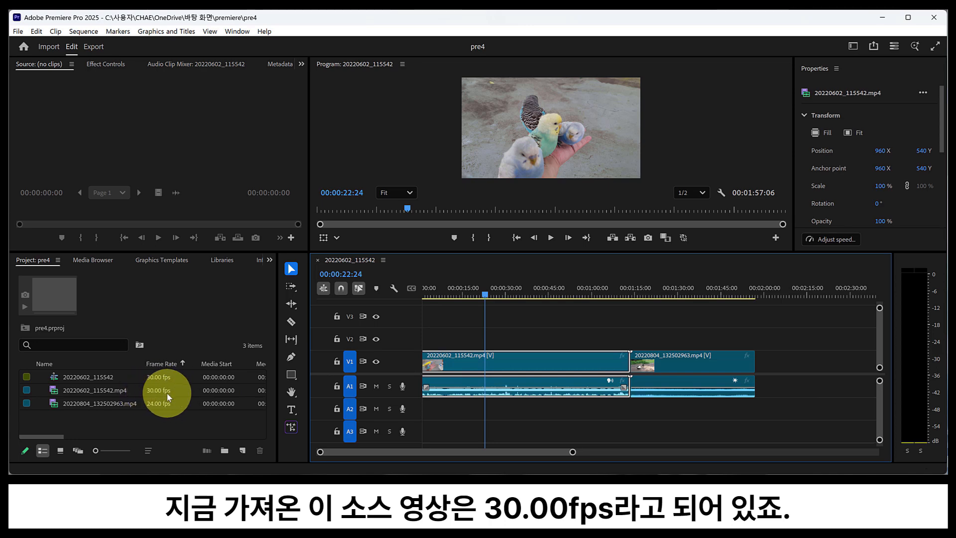
mouse_move(165, 392)
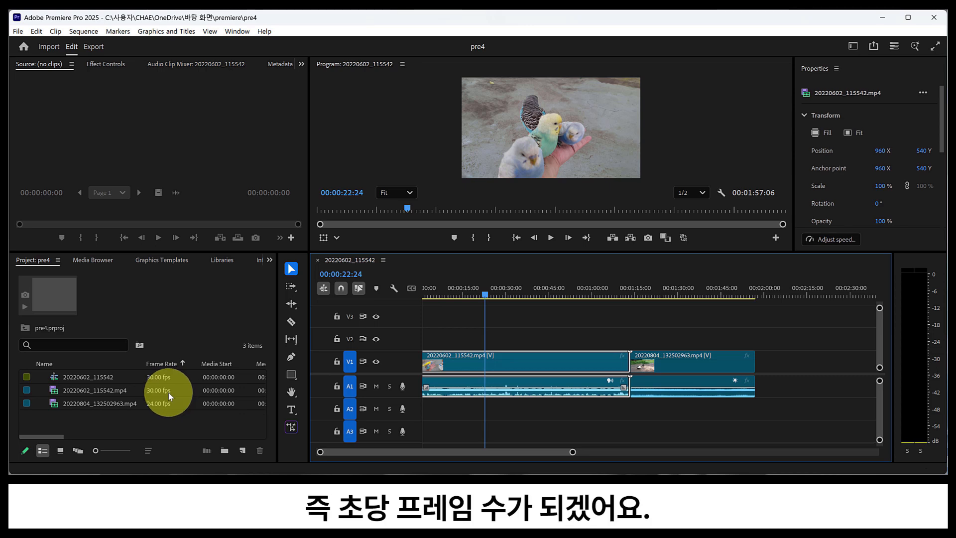
click(106, 391)
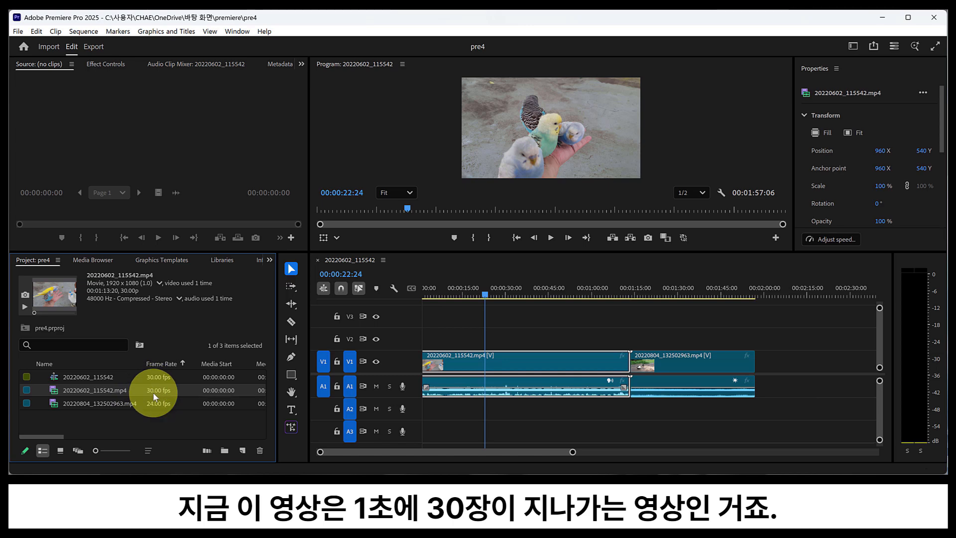
click(136, 406)
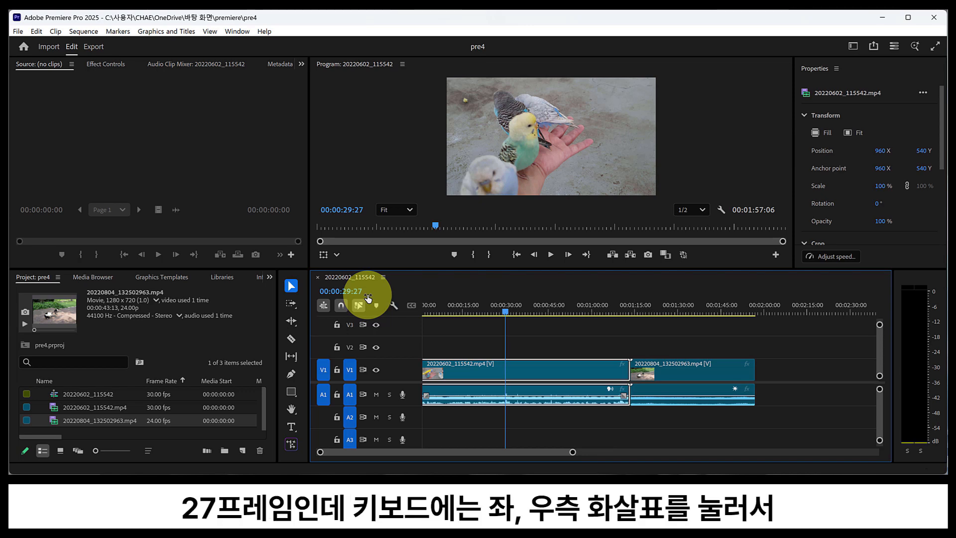
Advance the playhead three frames, one frame at a time, to 00:00:30:00
key(Right)
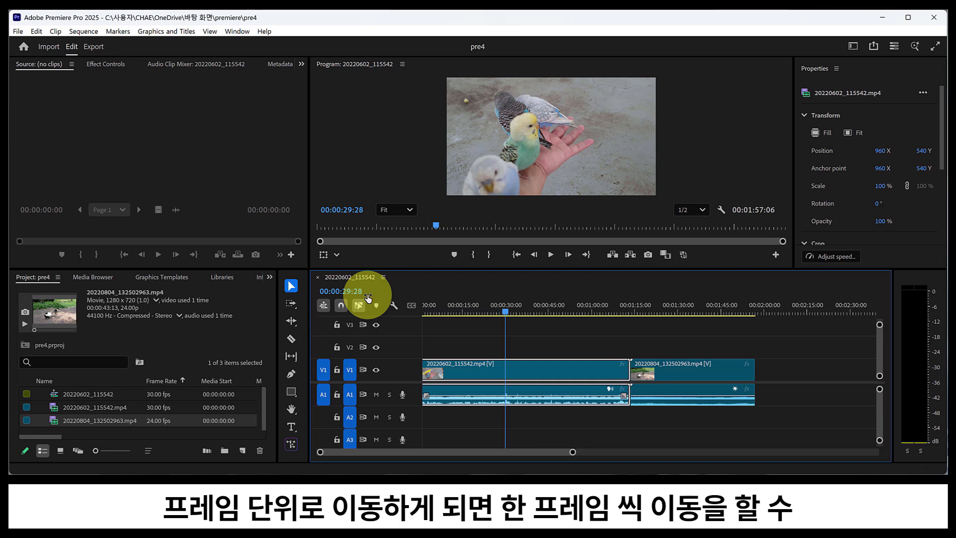
key(Right)
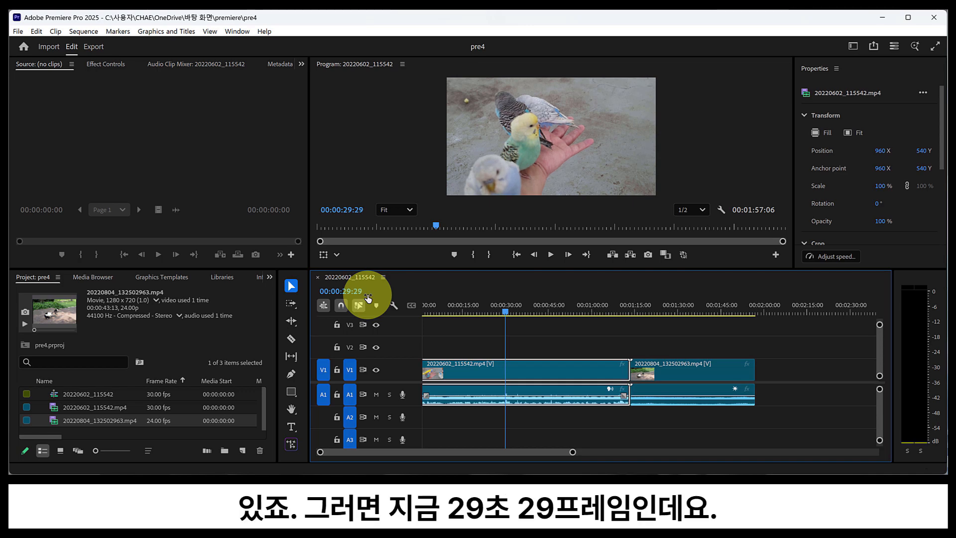
key(Right)
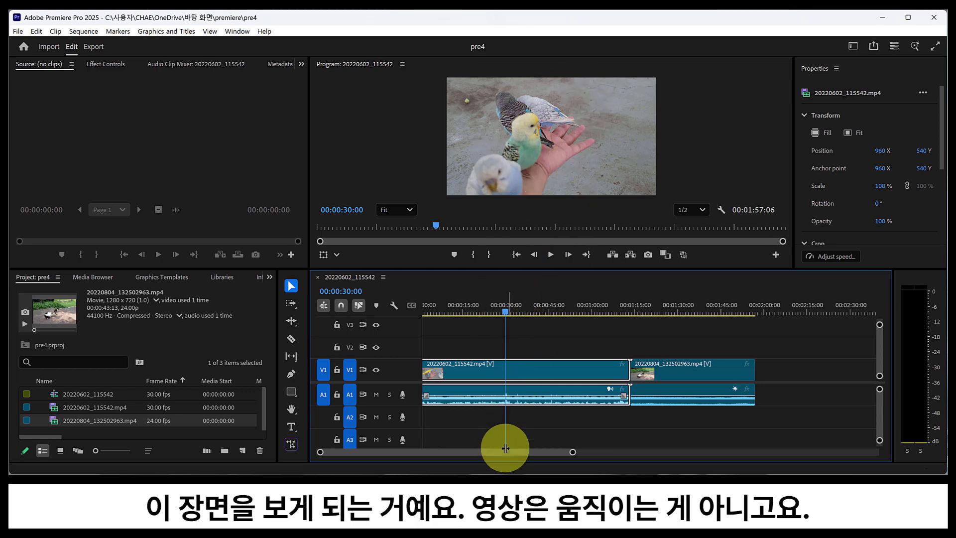
Scrub the playhead back through the first clip to 00:00:24:21
drag(512, 452, 427, 449)
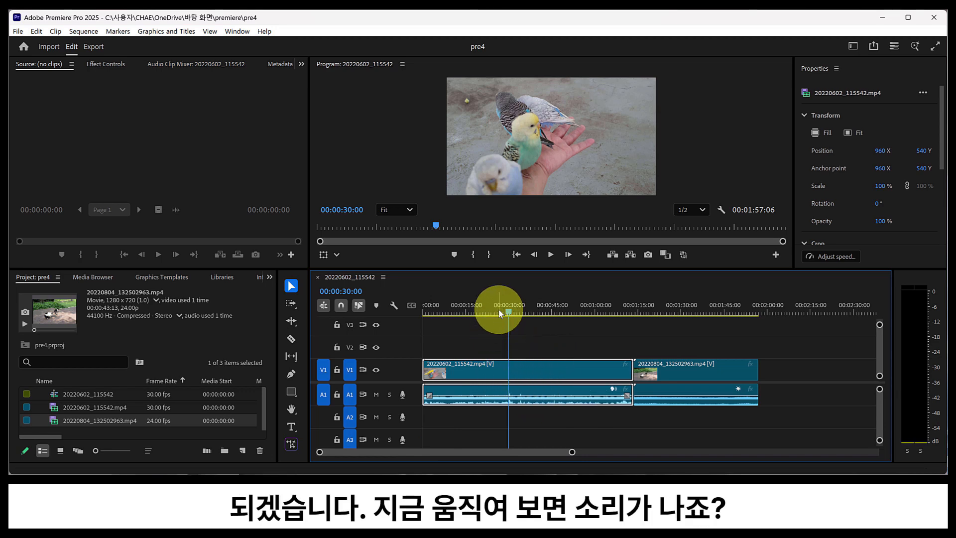
drag(500, 313, 493, 310)
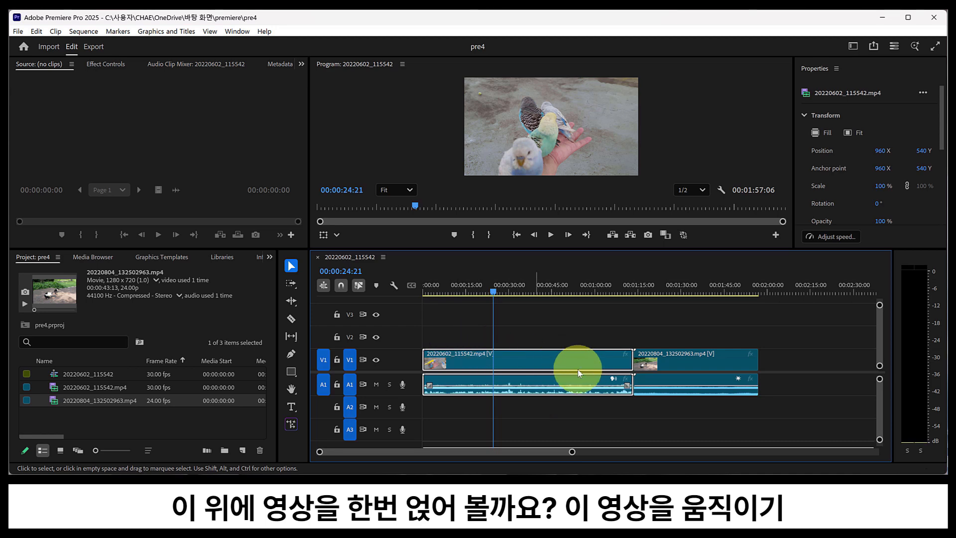
With the Selection tool, move only the video part of 20220804_132502963.mp4 from V1 up to V2, keeping its timing
click(649, 362)
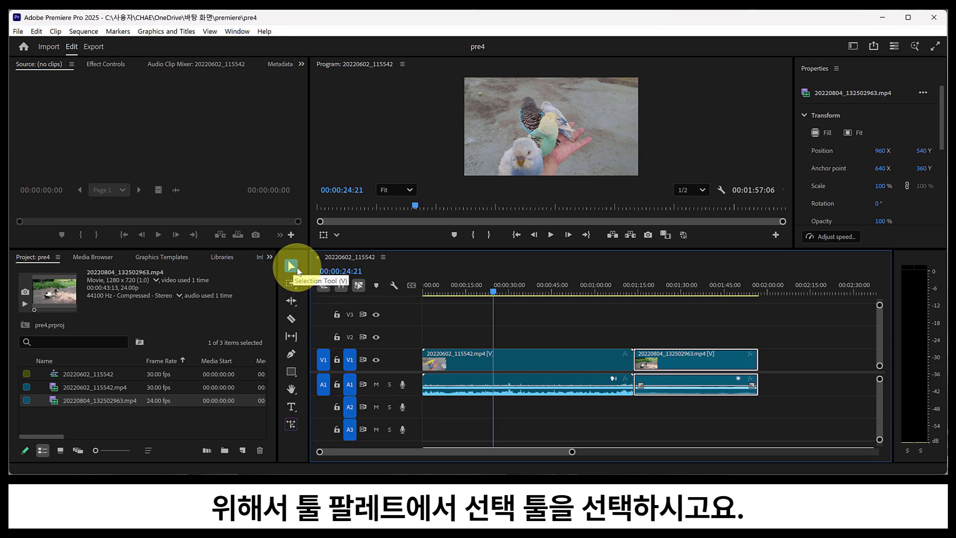
click(293, 270)
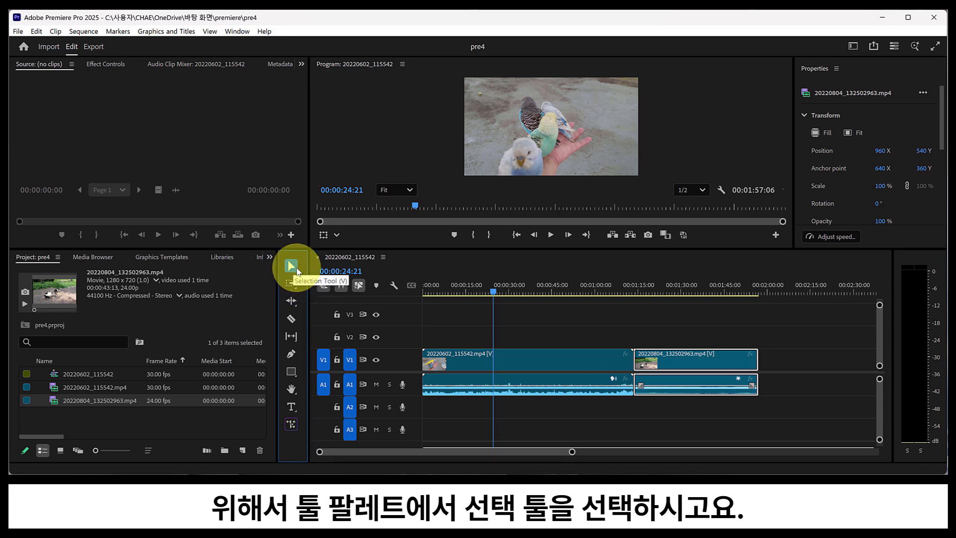
click(683, 355)
drag(683, 354, 703, 377)
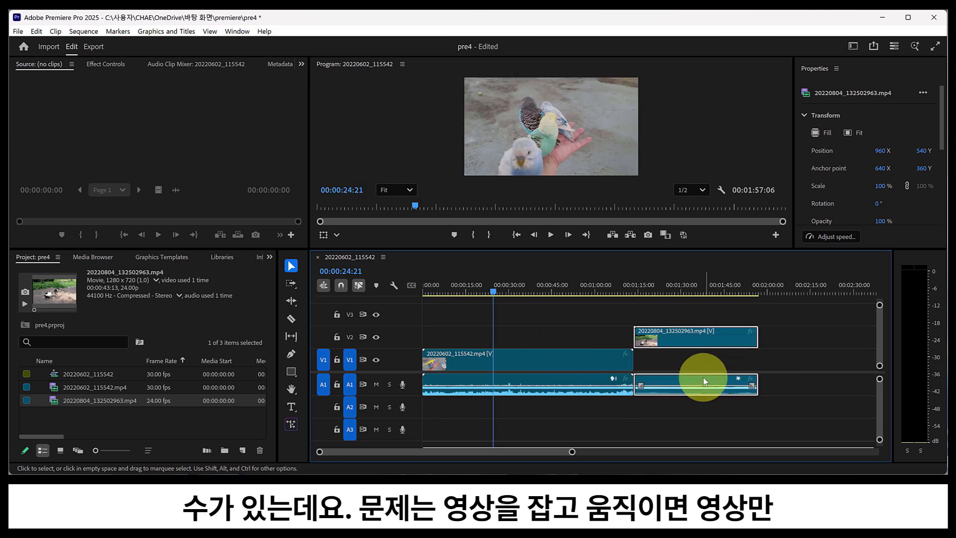
mouse_move(697, 340)
mouse_down()
mouse_move(700, 357)
mouse_move(694, 337)
mouse_up()
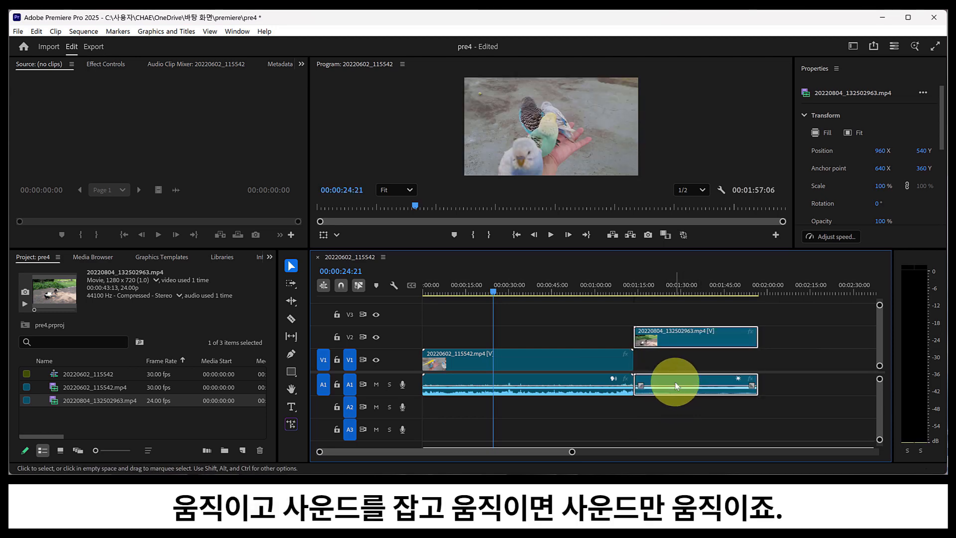
mouse_move(676, 386)
mouse_down()
mouse_move(676, 402)
mouse_move(675, 368)
mouse_move(678, 381)
mouse_up()
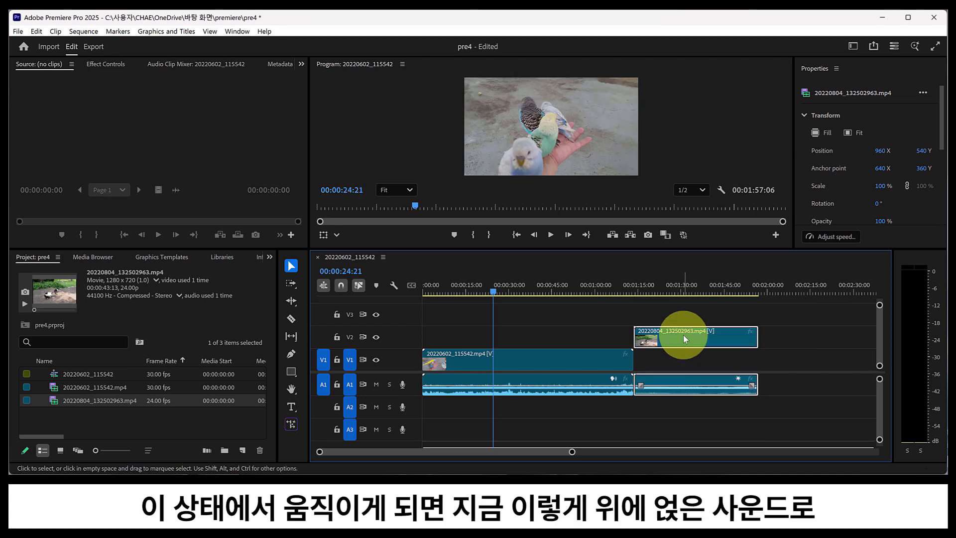
Try overlapping the V2 clip with the first clip while its audio stays on A1, shift it past the first clip's end, and undo
drag(684, 334, 588, 336)
click(561, 432)
click(570, 337)
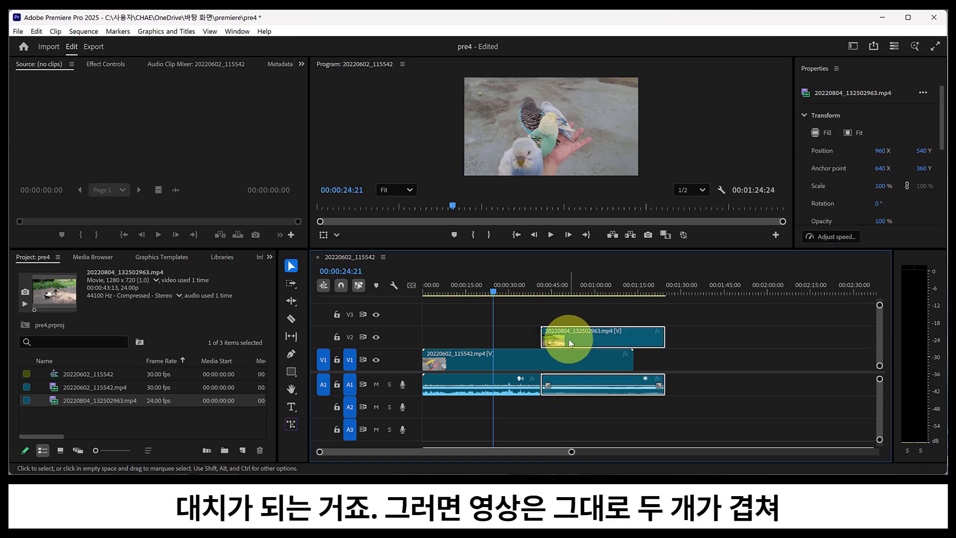
click(565, 360)
click(565, 341)
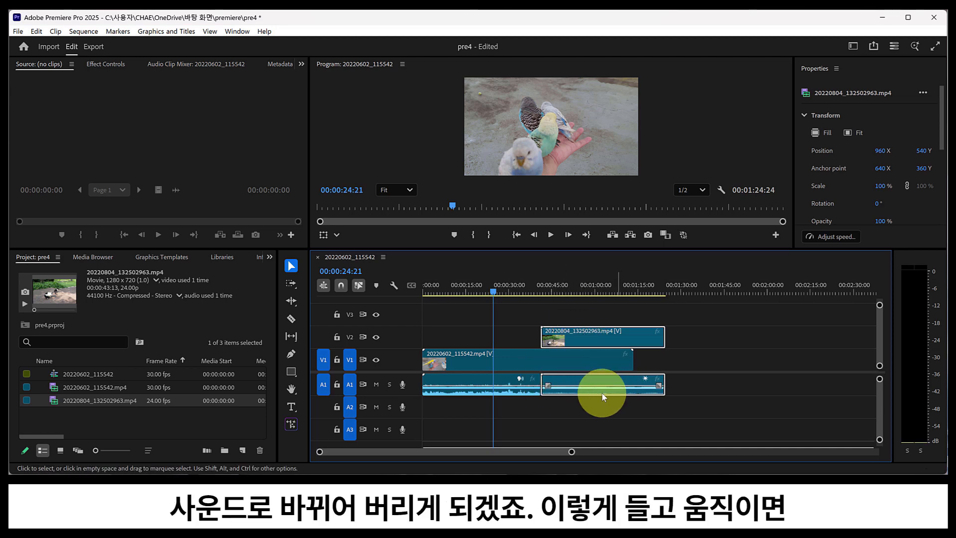
drag(581, 339, 689, 340)
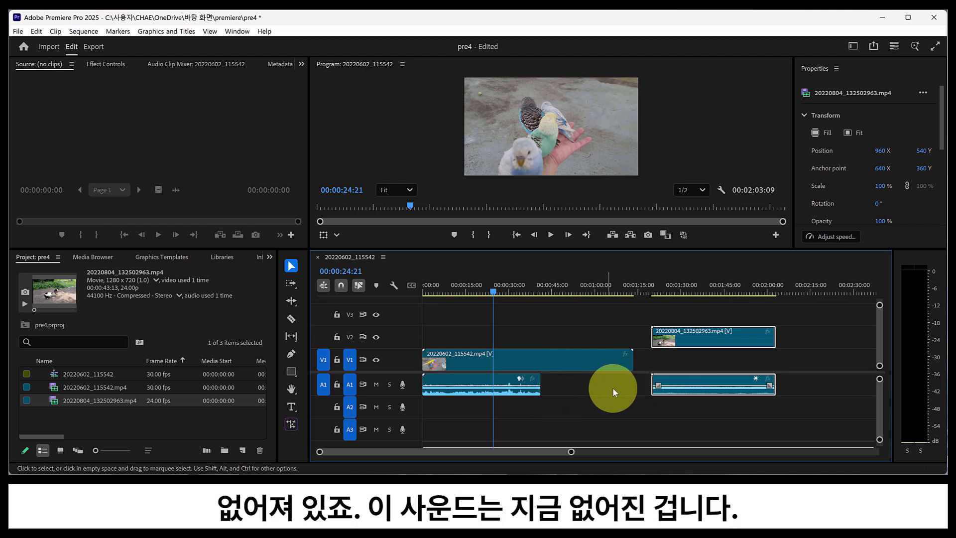
key(ctrl+z)
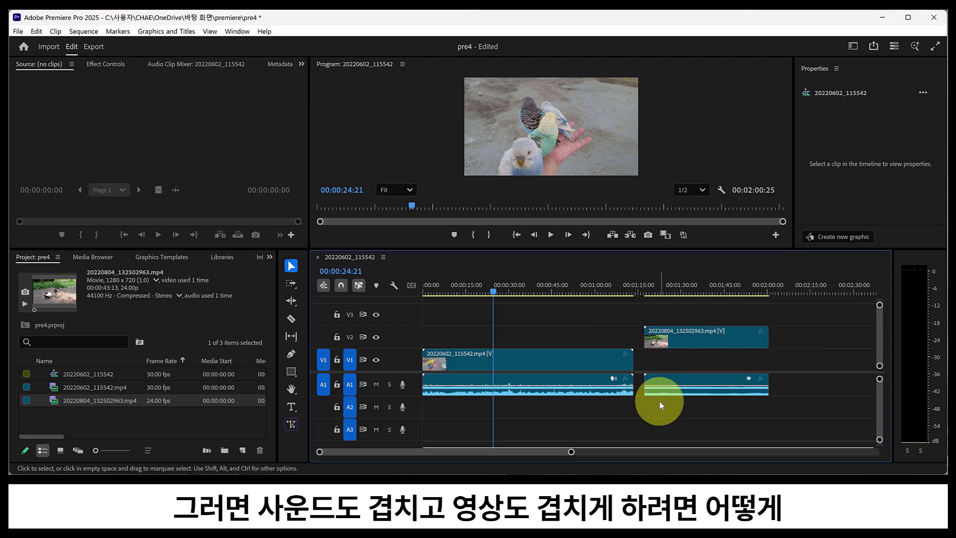
Move the audio of 20220804_132502963.mp4 to A2 and shift the linked clip to start at 00:00:24:21, over the first clip
mouse_move(677, 334)
mouse_down()
mouse_move(691, 358)
mouse_move(689, 336)
mouse_up()
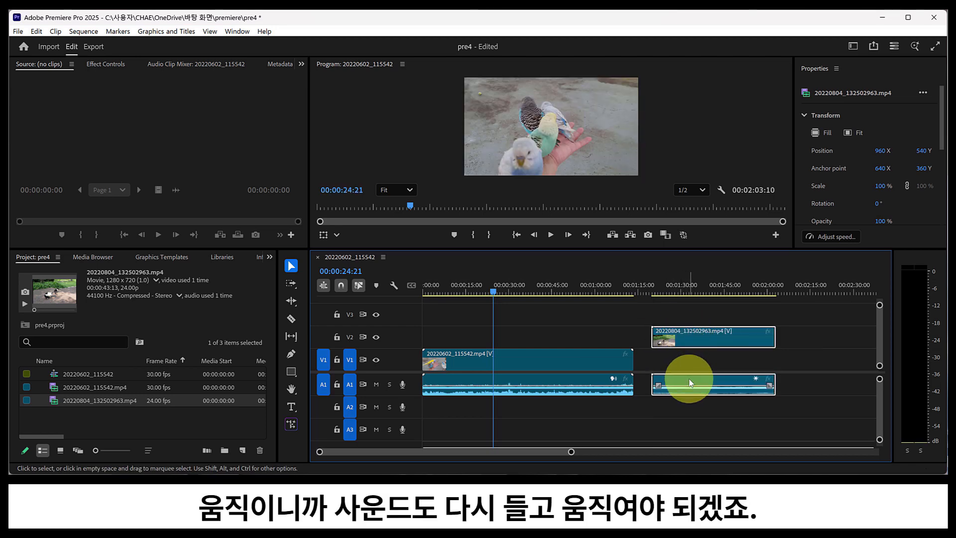
drag(690, 383, 690, 407)
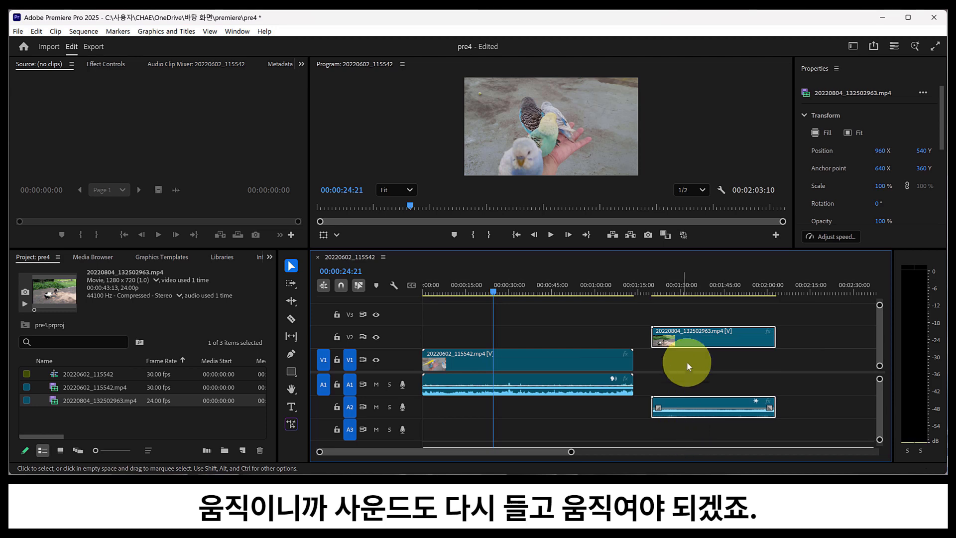
drag(690, 335, 537, 341)
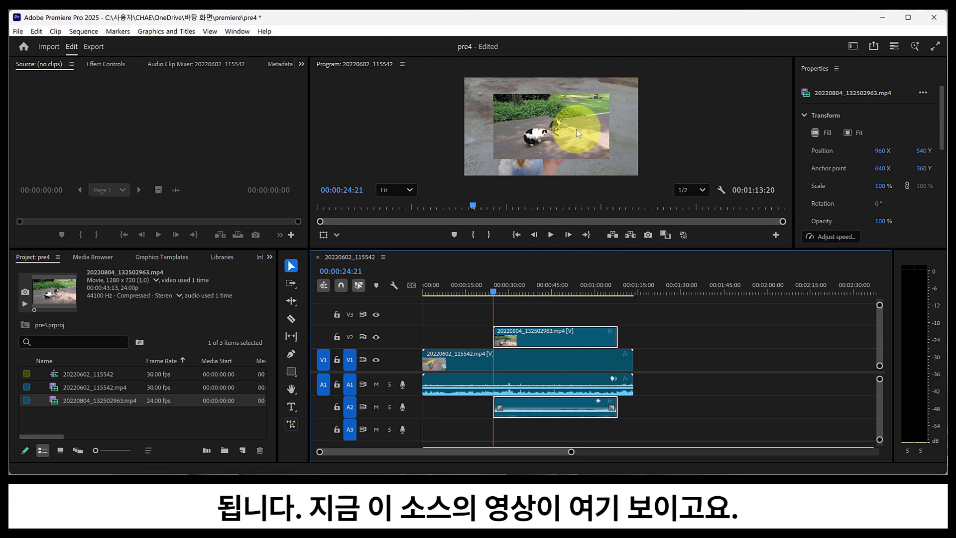
Select the V1 and V2 clips in turn to examine how they stack, and play the sequence to 00:00:31:07
click(485, 357)
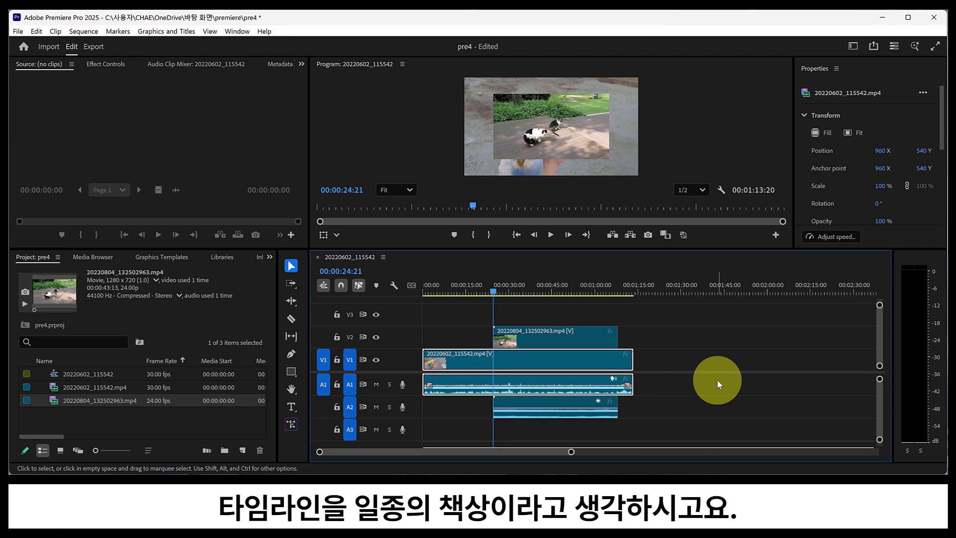
click(653, 360)
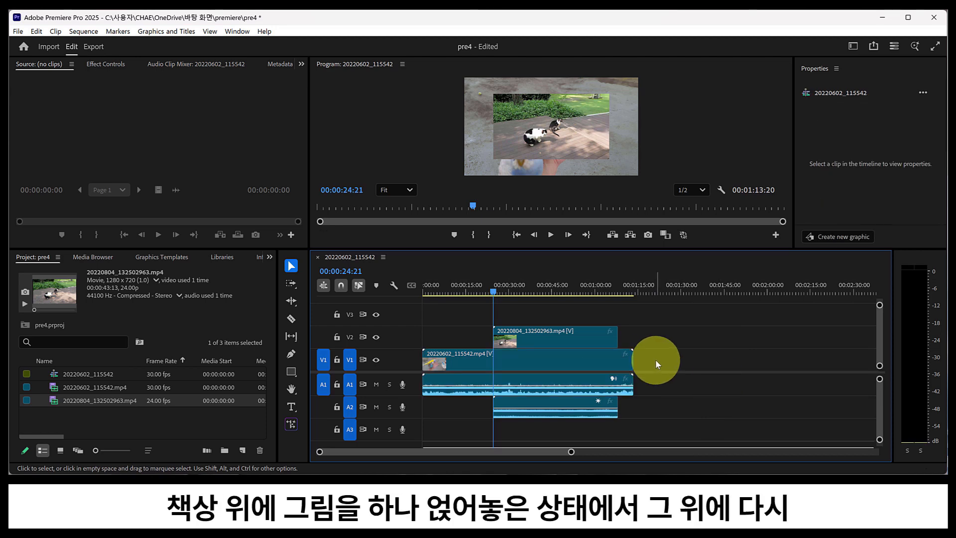
click(608, 363)
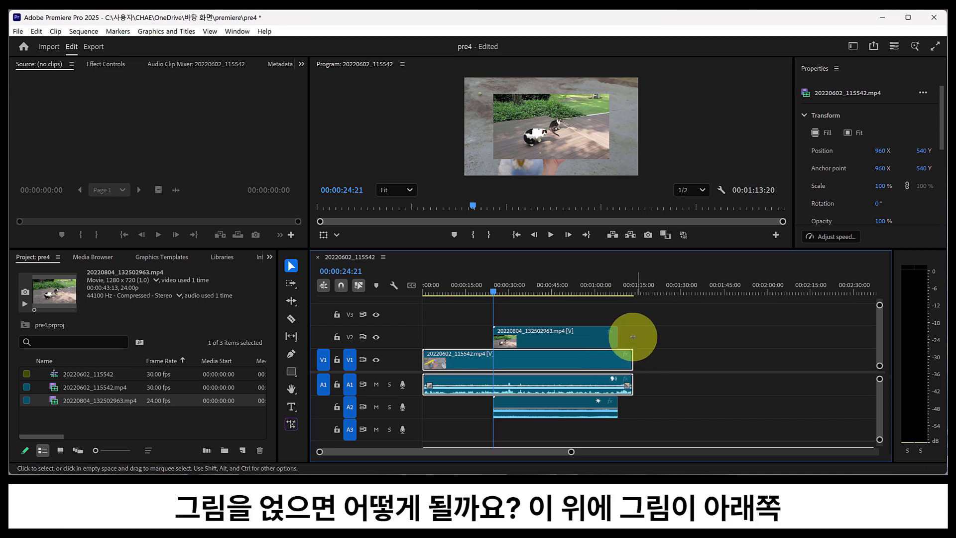
click(583, 333)
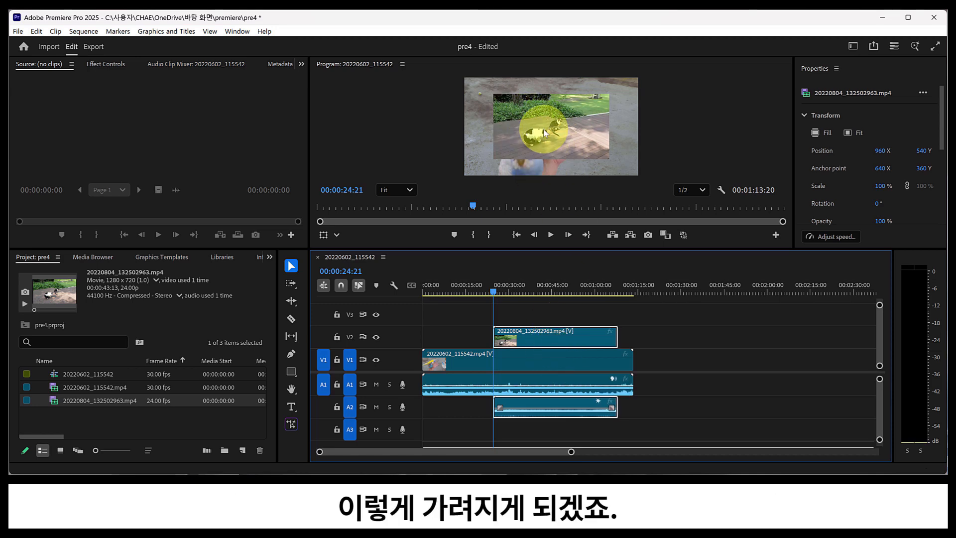
click(566, 319)
key(space)
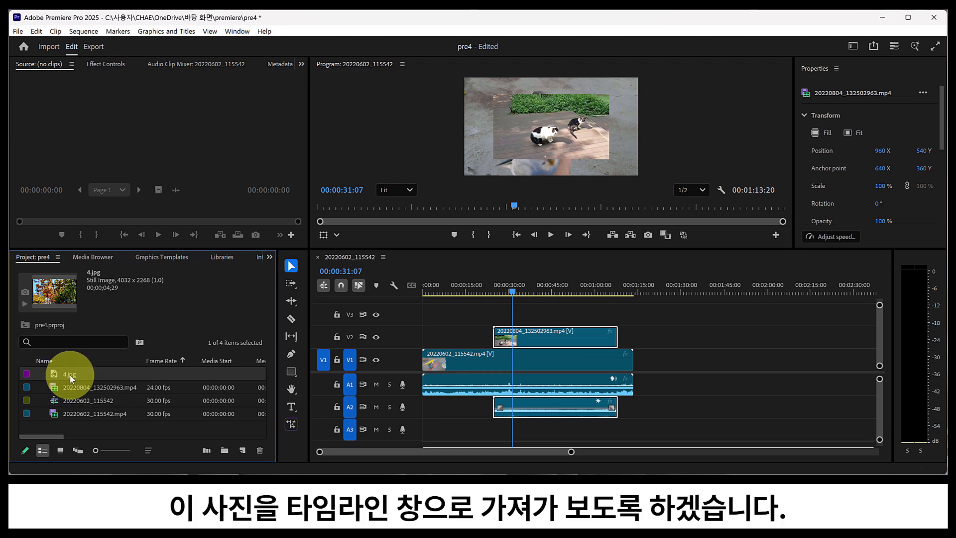
Place 4.jpg on V3 at 00:00:31:07 above the stacked clips, and delete it from the sequence
drag(71, 379, 513, 316)
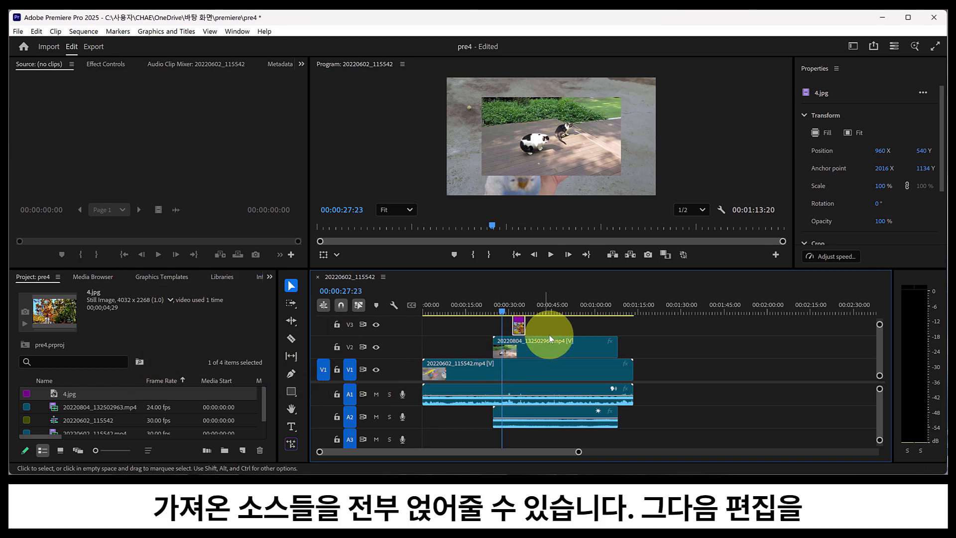
key(Delete)
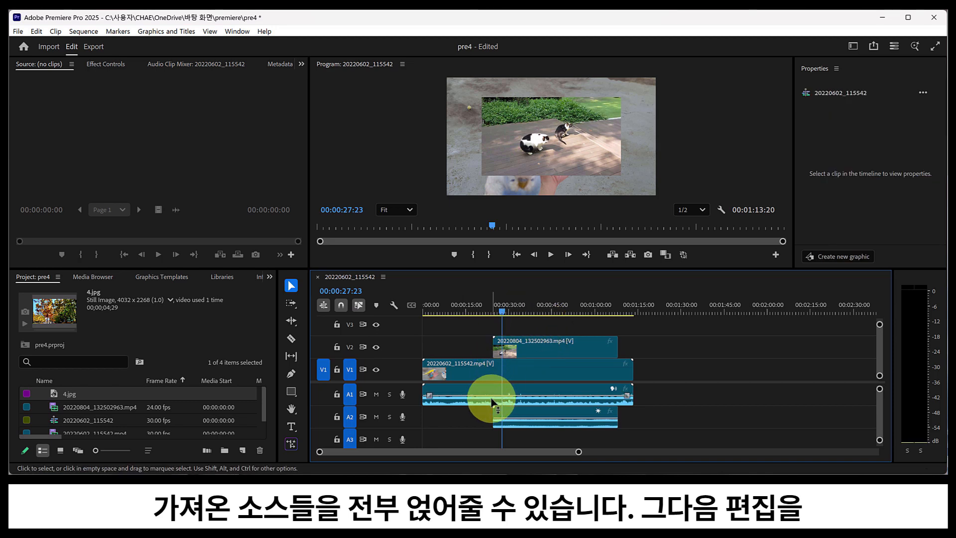
Place the playhead at 00:00:31:18 and mute audio tracks A1 and A2
click(512, 309)
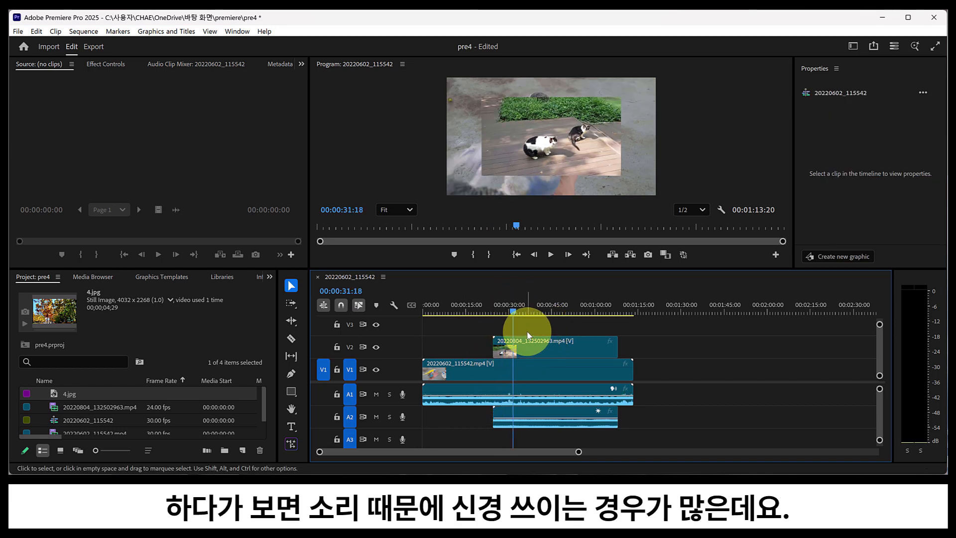
drag(533, 308, 513, 312)
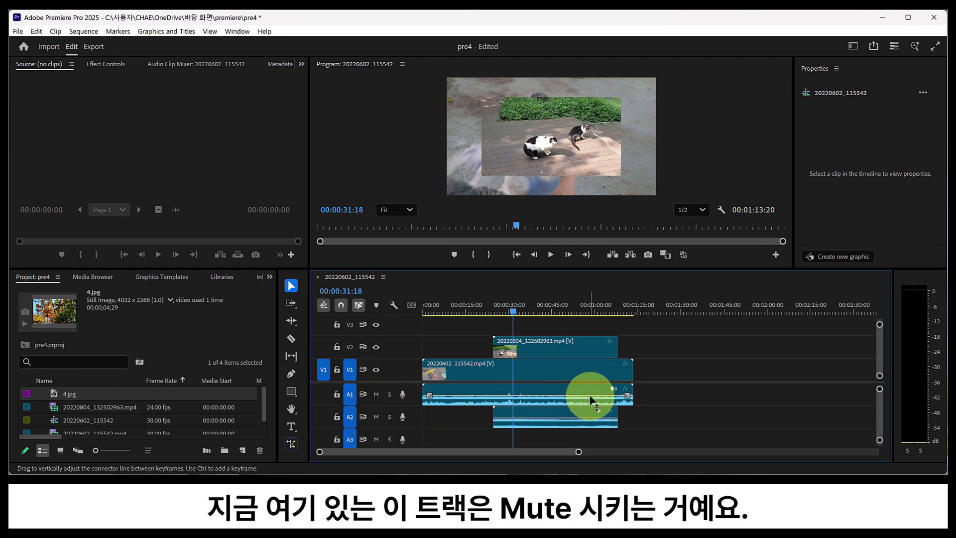
click(376, 394)
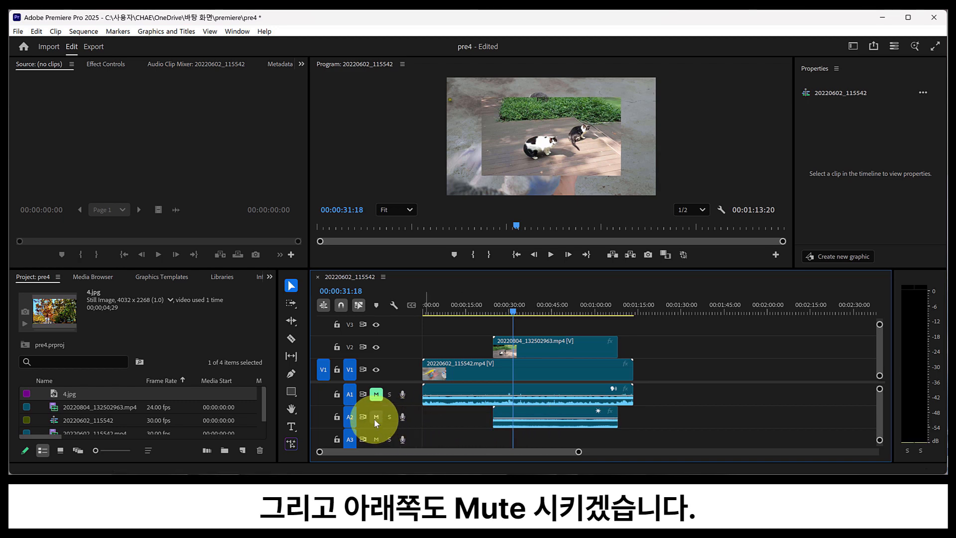
click(376, 417)
Place the playhead at 00:00:27:29 and play and stop the muted sequence three times, ending at 00:00:37:01
click(502, 315)
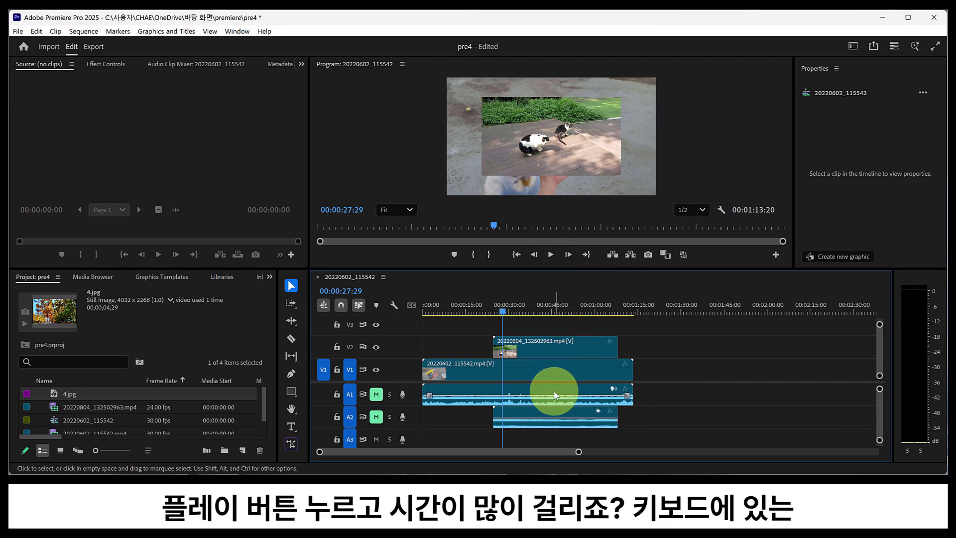
key(space)
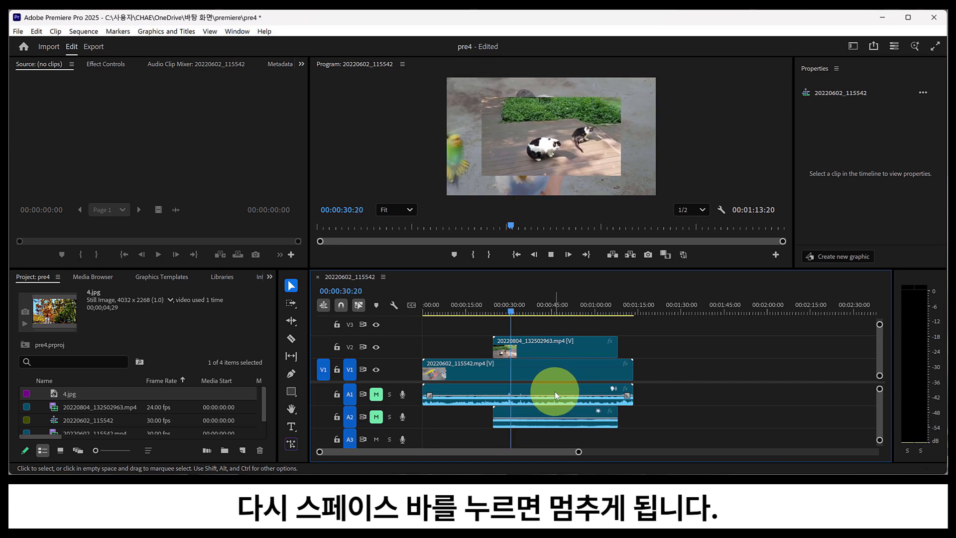
key(space)
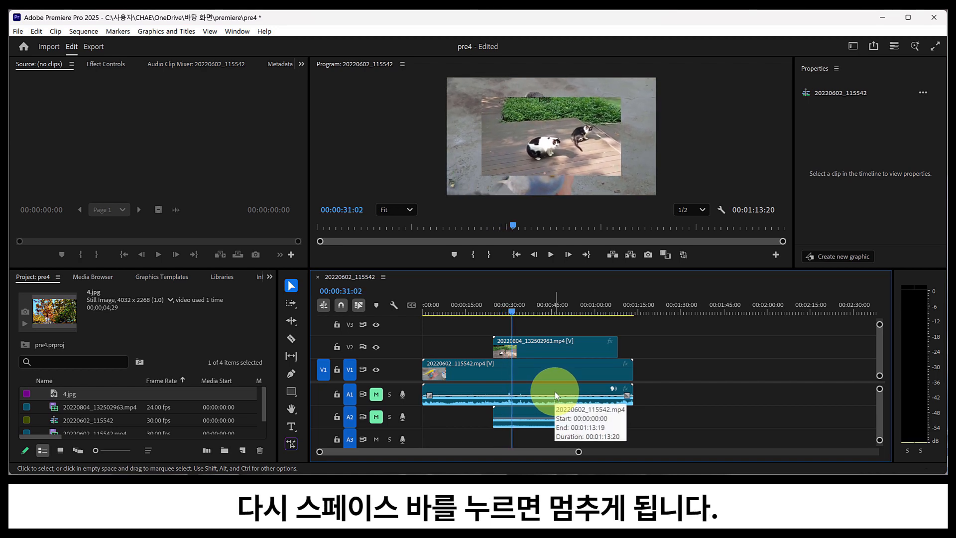
key(space)
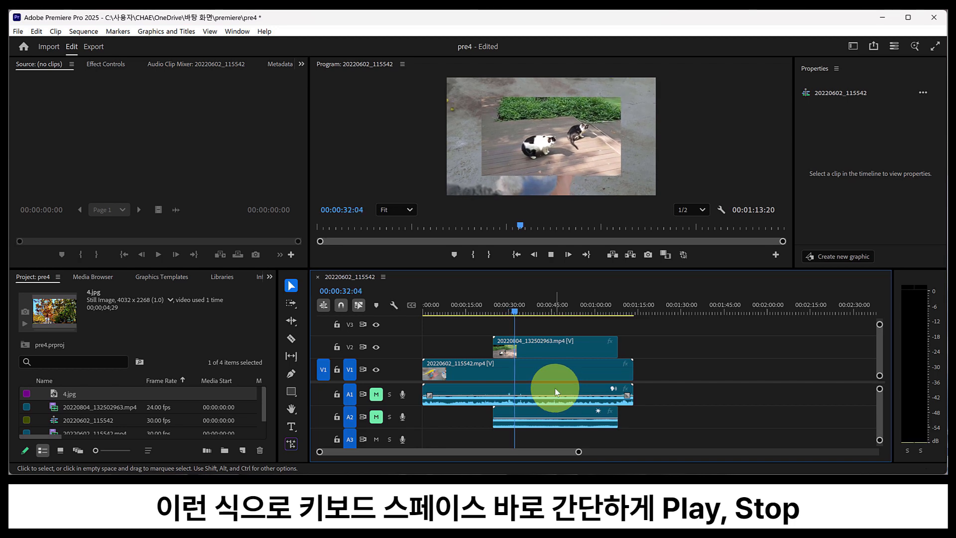
key(space)
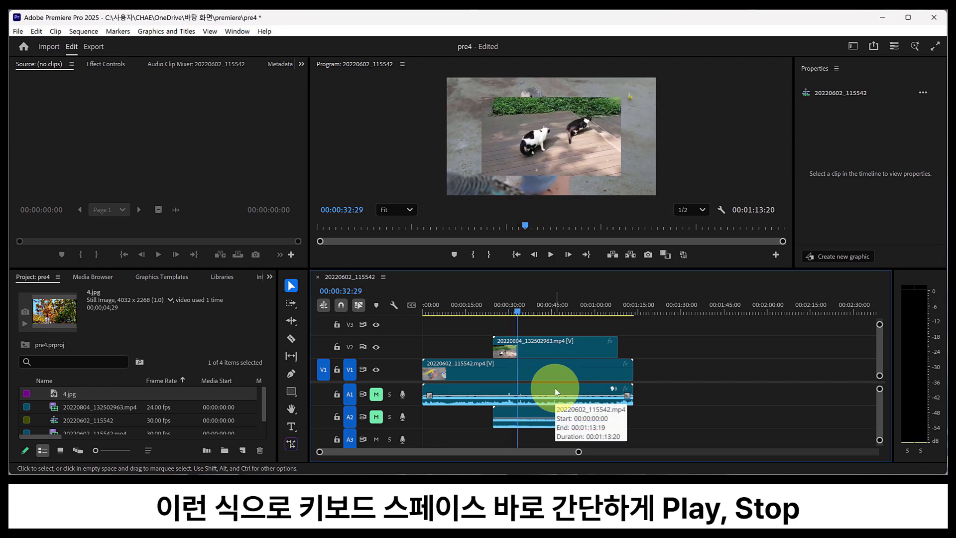
key(space)
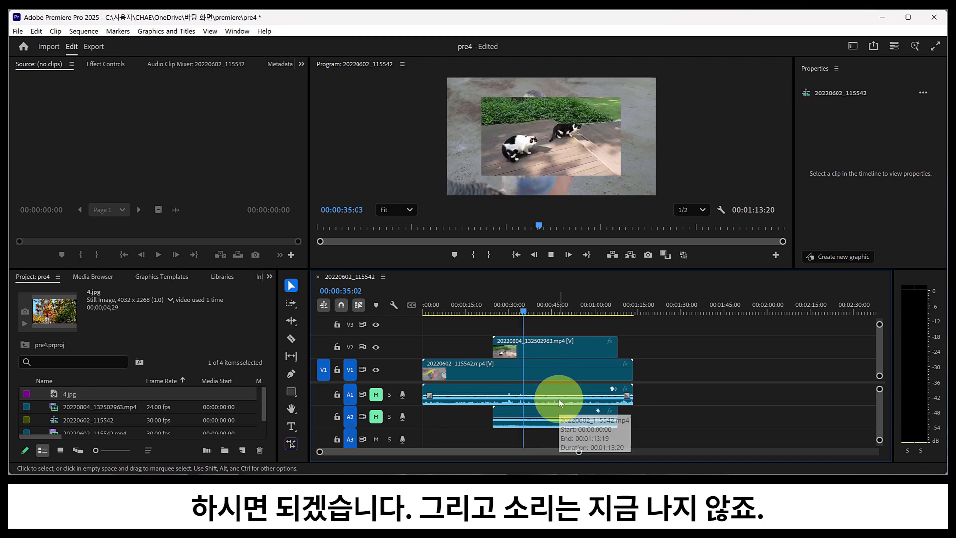
key(space)
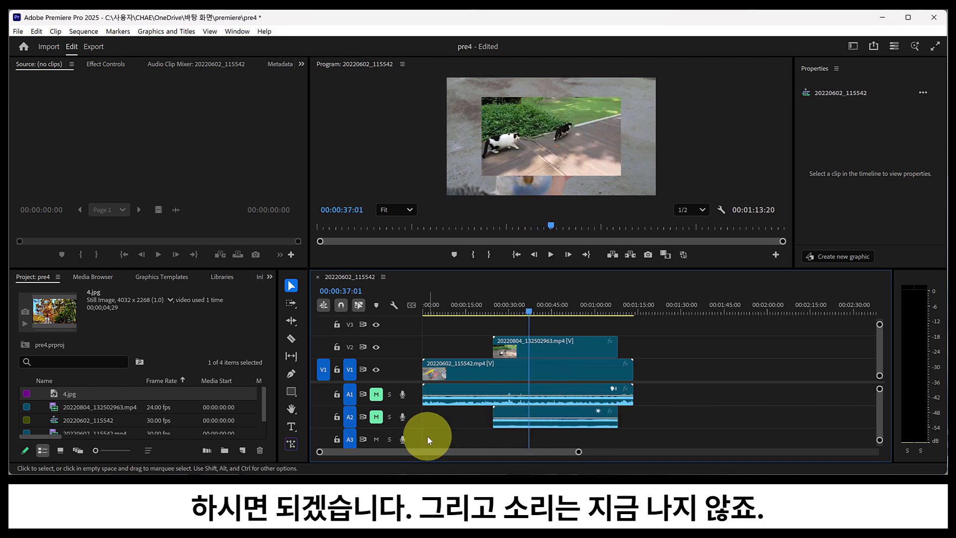
Unmute track A1, play a short stretch to 00:00:39:06 to check its sound, and mute A1 again
click(376, 394)
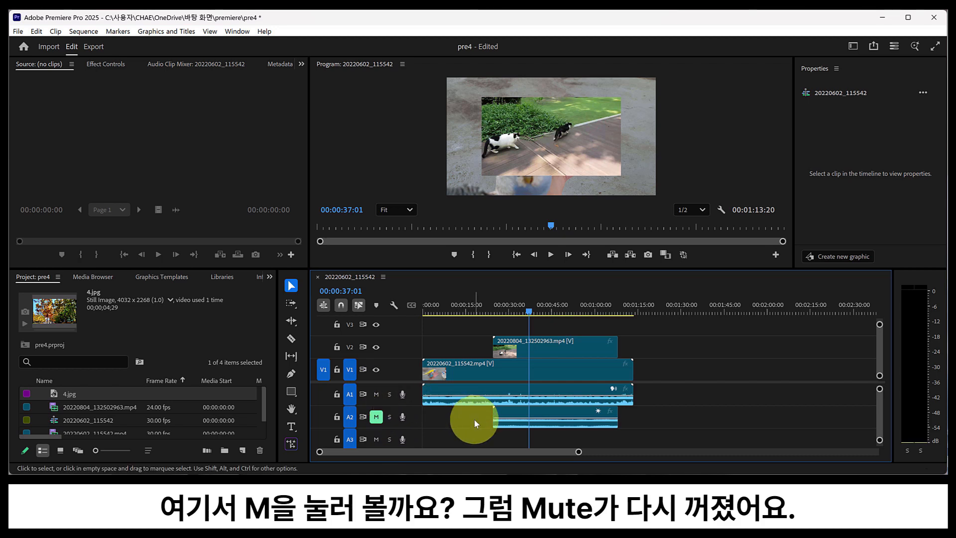
key(space)
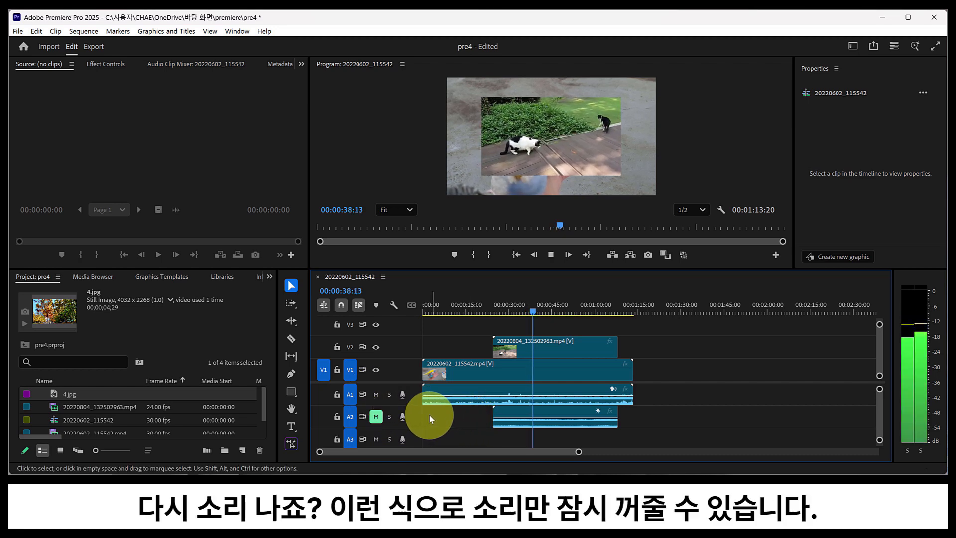
key(space)
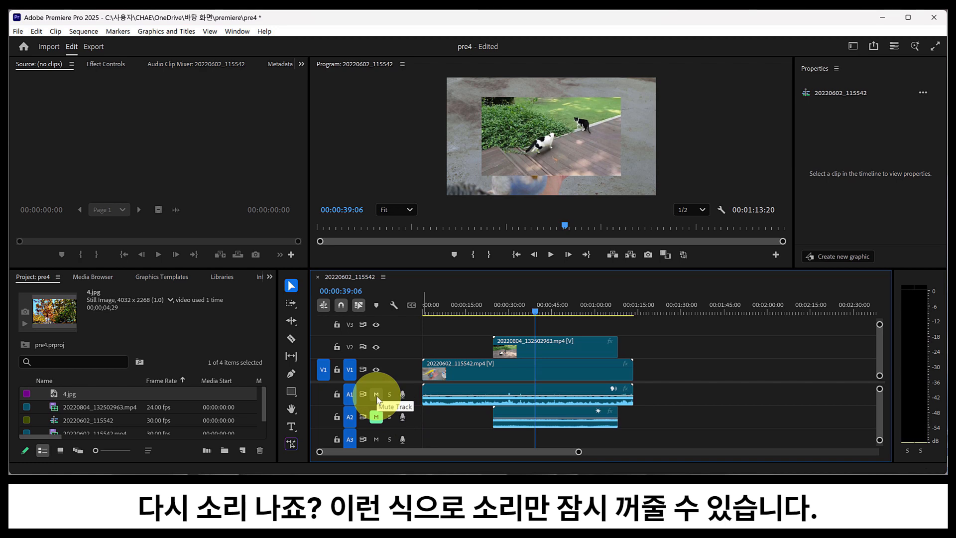
click(376, 395)
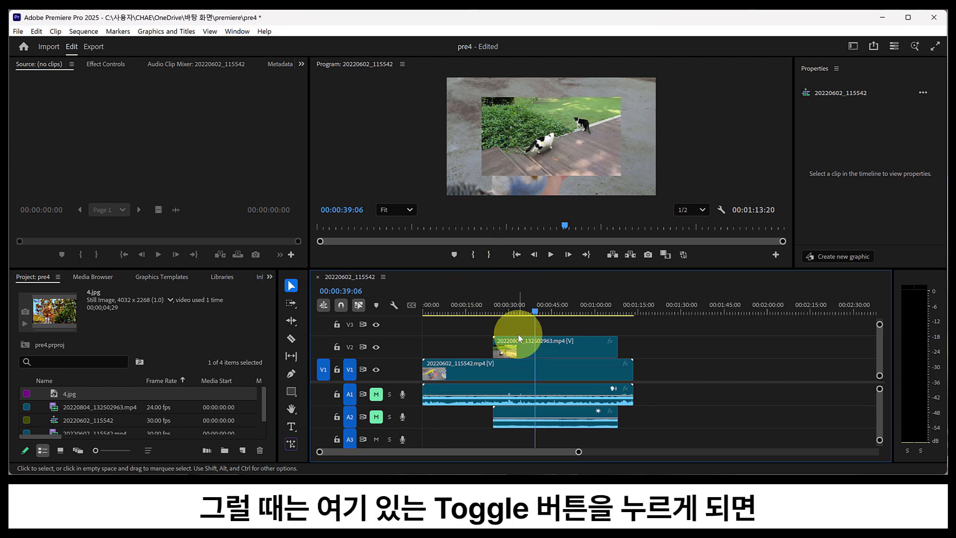
Turn off the output of video track V2 and play the sequence from 00:00:39:06
click(376, 348)
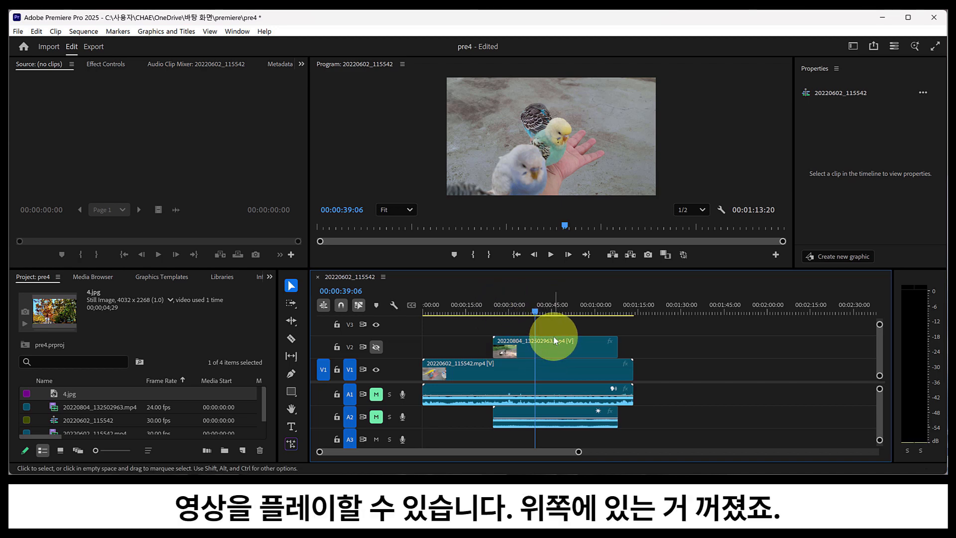
click(548, 267)
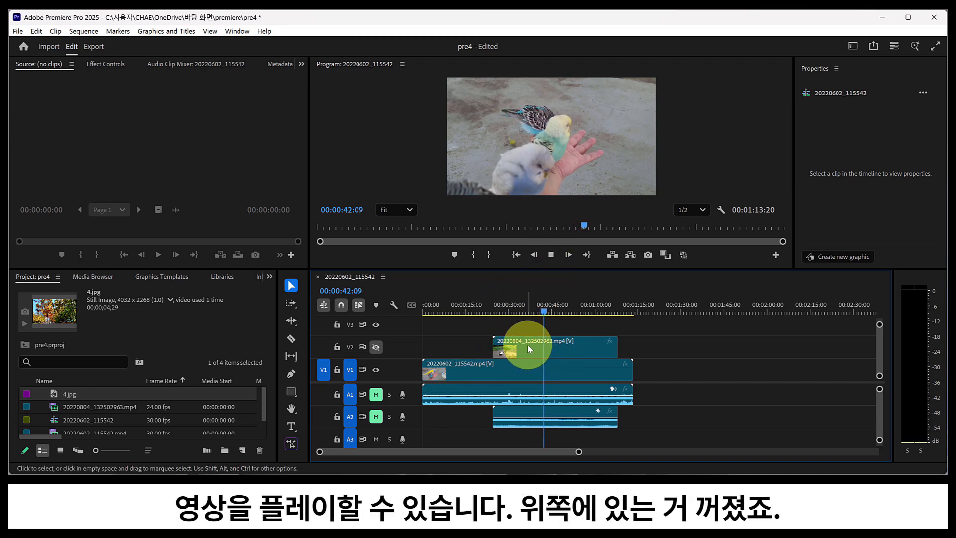
Turn the output of video track V2 back on and play the sequence from 00:00:42:15 to 00:00:44:12
click(509, 355)
click(376, 346)
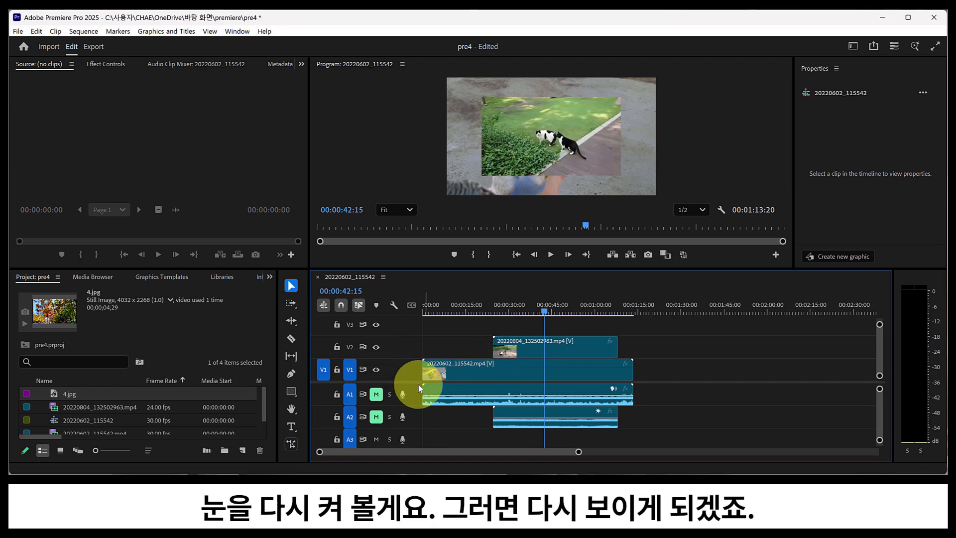
key(space)
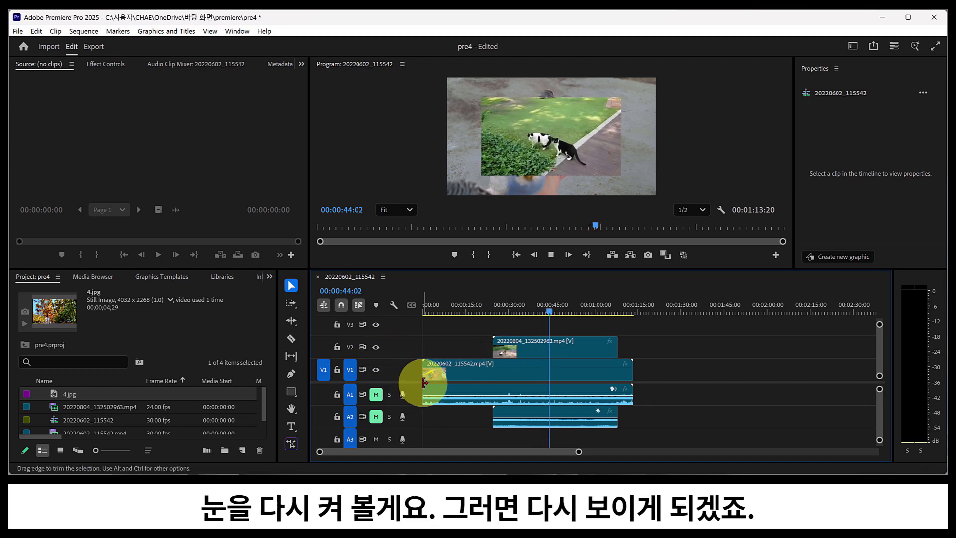
key(space)
Hide video track V1, play the sequence from 00:00:44:12 to 00:00:45:22, and show V1 again
click(376, 370)
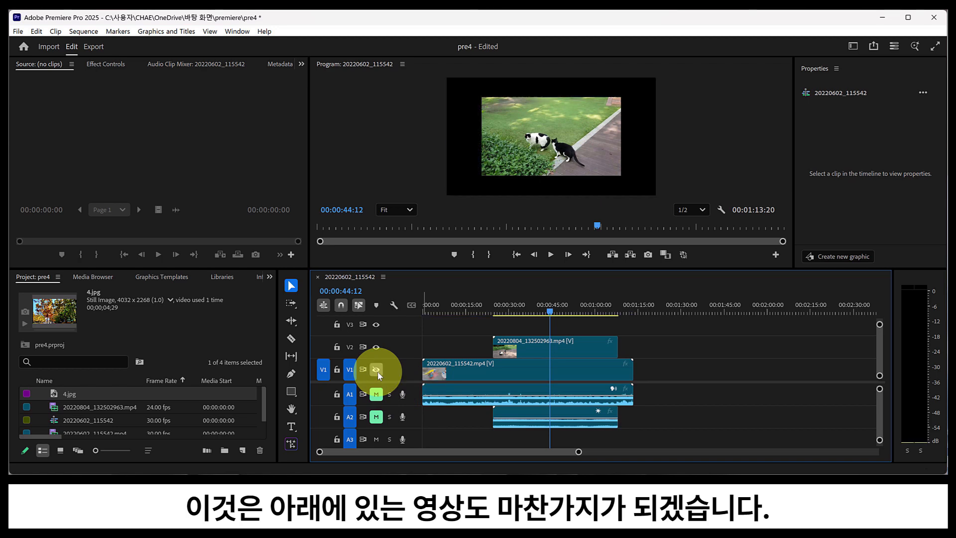
key(space)
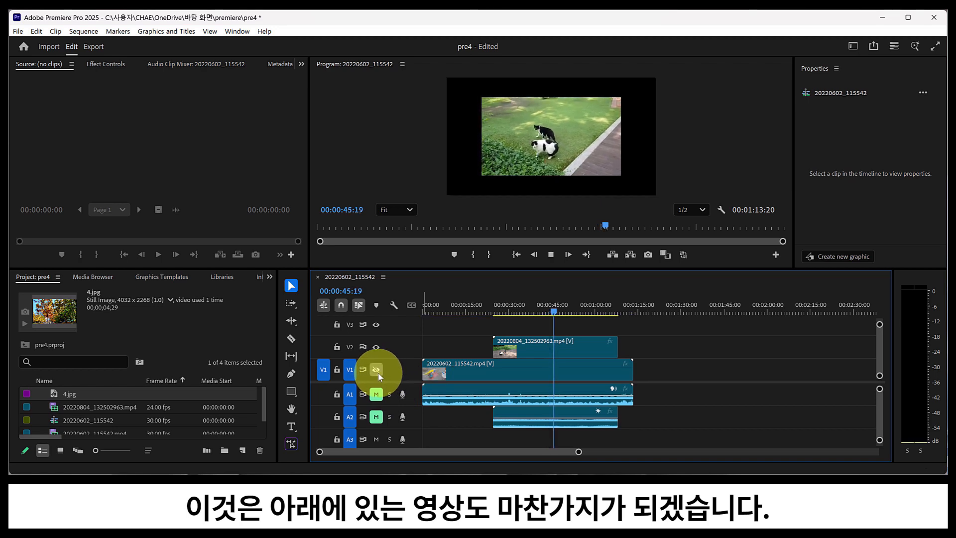
click(376, 370)
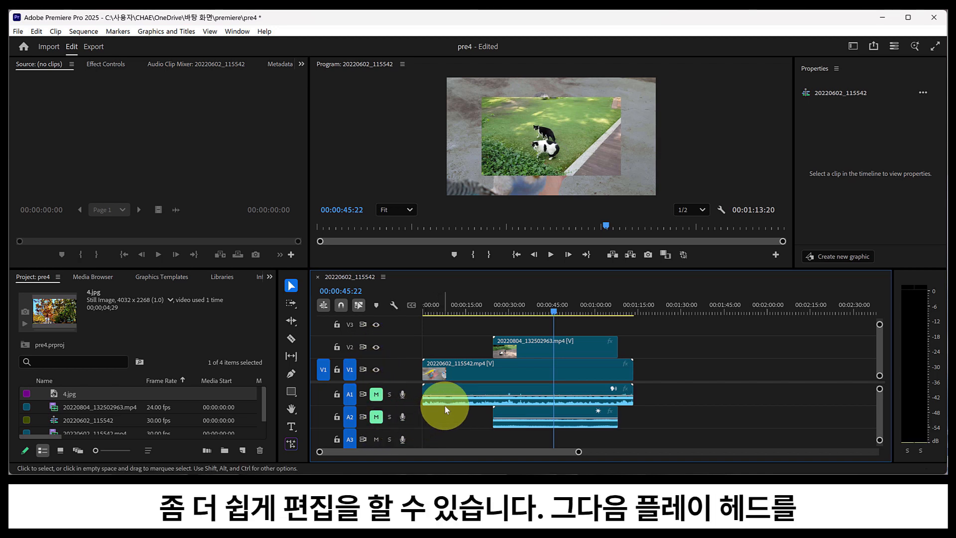
Cut the clip 20220602_115542.mp4 on track V1 with the Razor tool at 00:00:09:23 and 00:00:16:03
drag(554, 310, 452, 342)
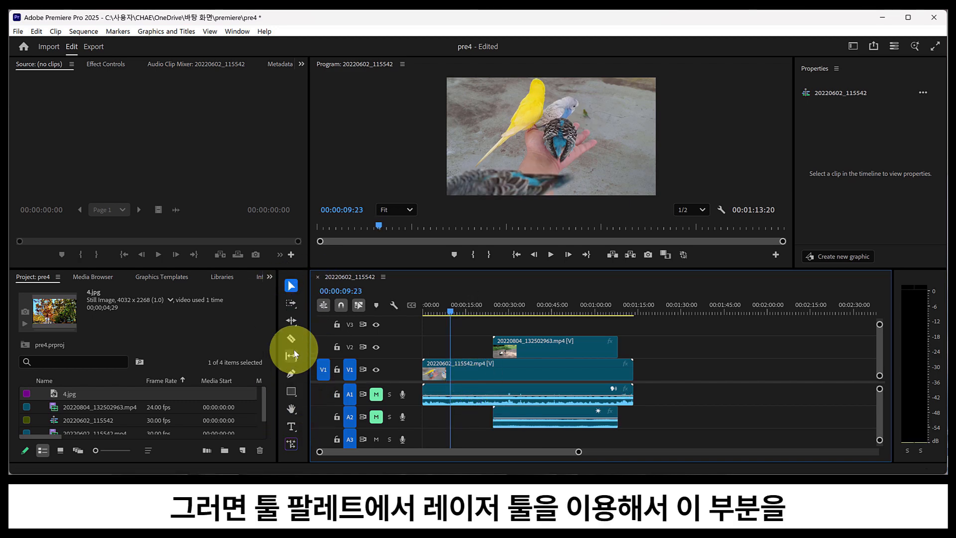
click(292, 339)
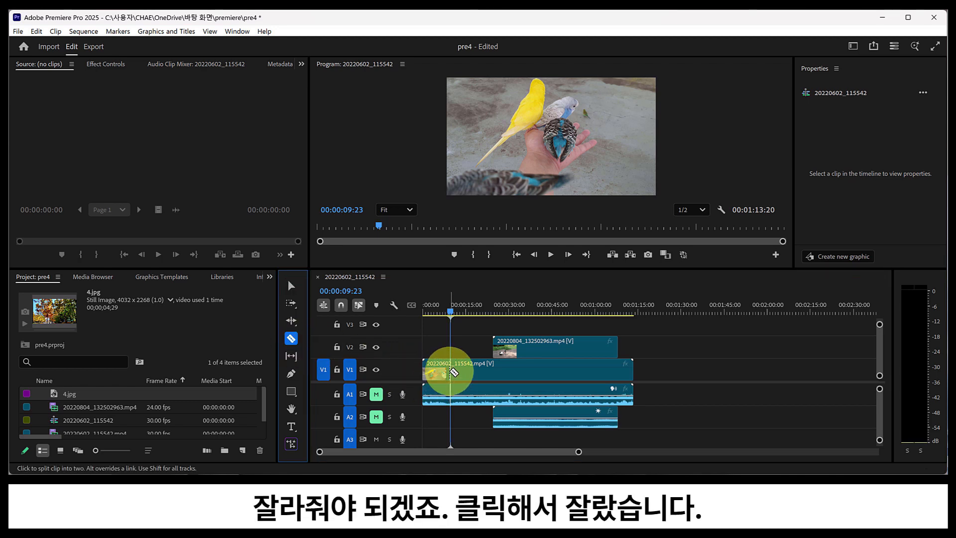
click(451, 371)
drag(448, 312, 470, 317)
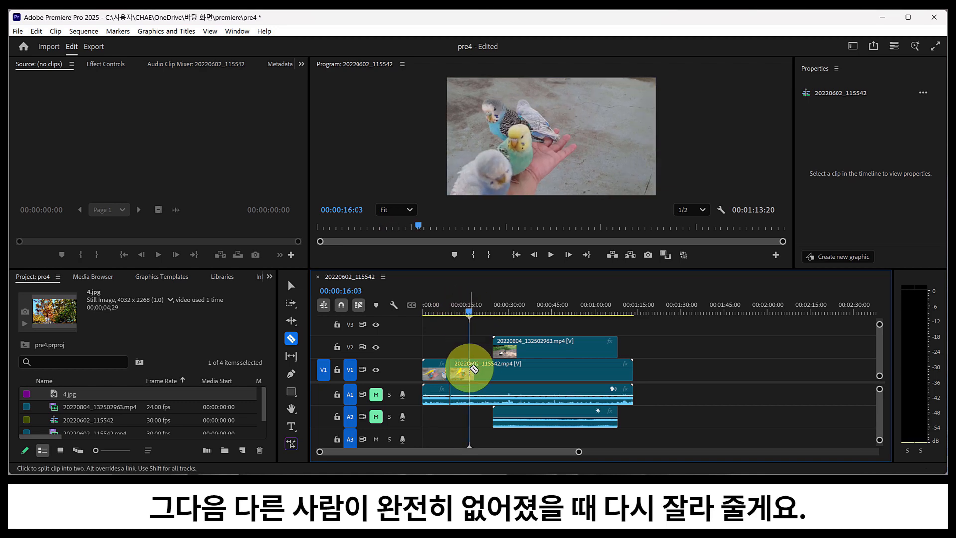
click(470, 369)
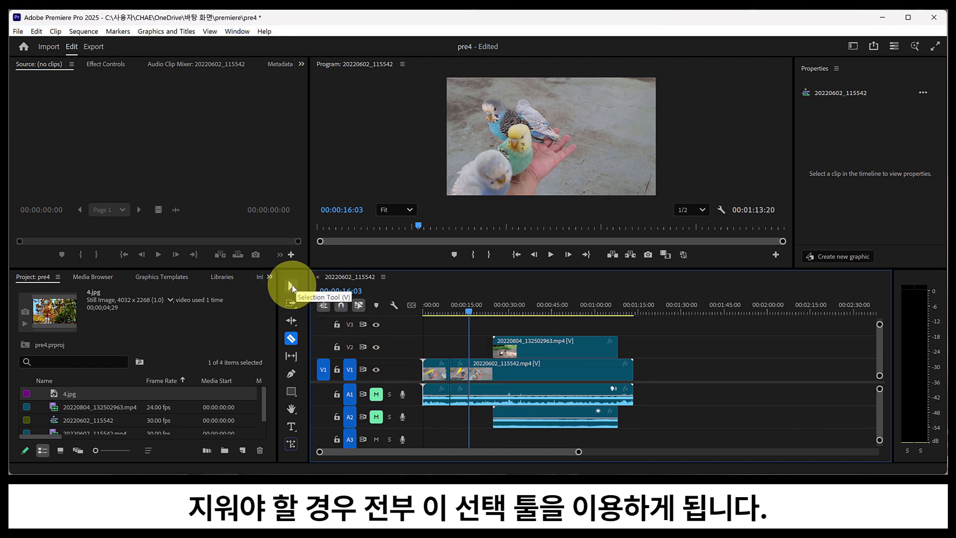
Select the short segment between the two cuts on V1 and A1 with the Selection tool and delete it
click(292, 286)
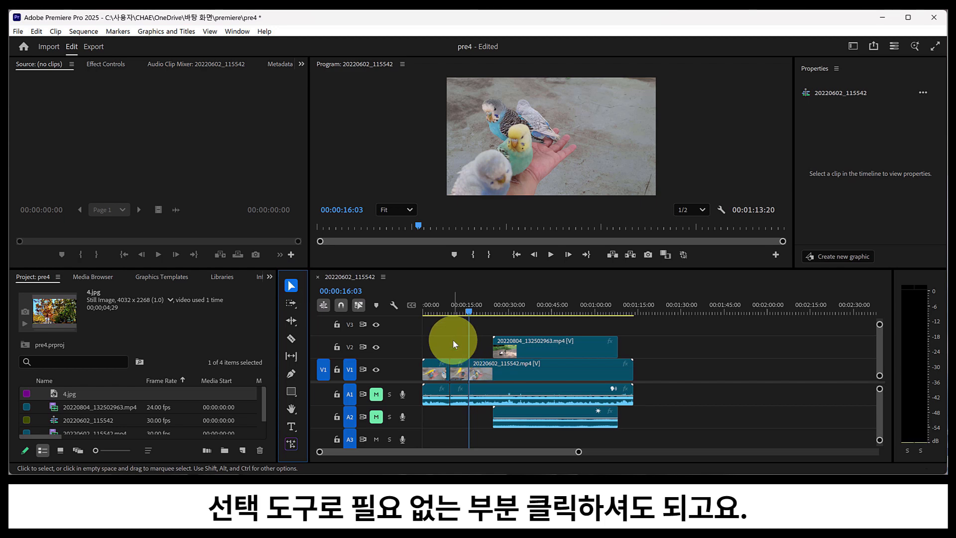
click(458, 371)
drag(455, 324, 470, 415)
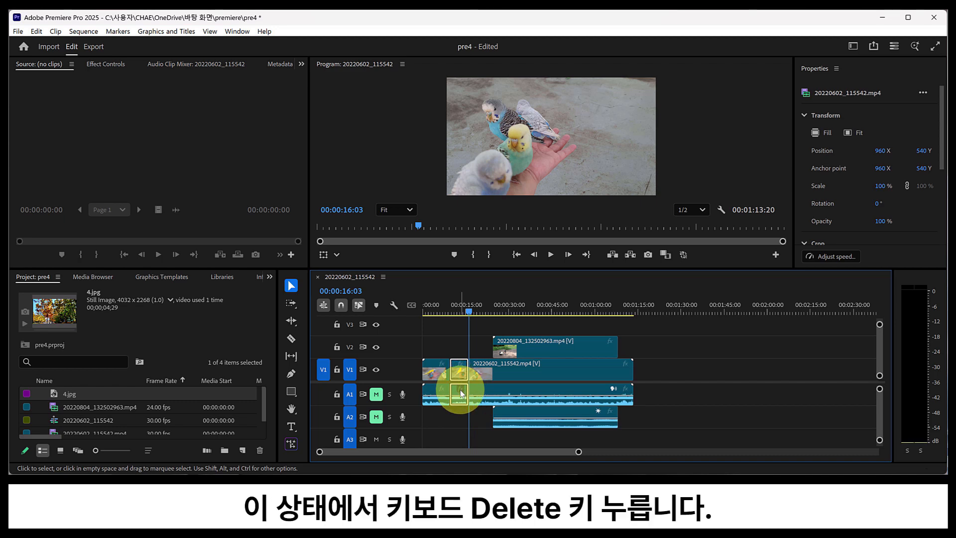
key(Delete)
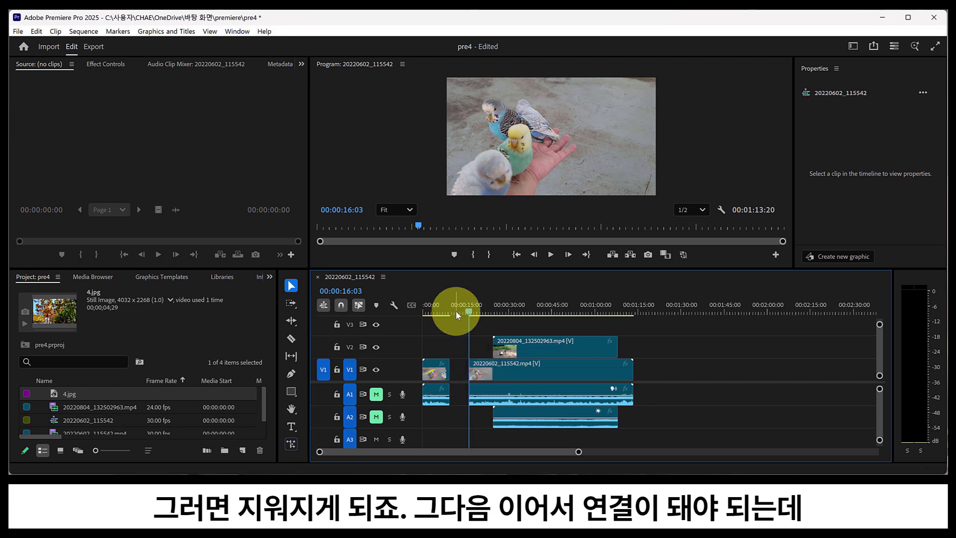
Select all clips after the gap on V1, V2, A1 and A2 and move them together against the first segment to close the gap
mouse_move(458, 310)
mouse_down()
mouse_move(442, 313)
mouse_move(466, 323)
mouse_up()
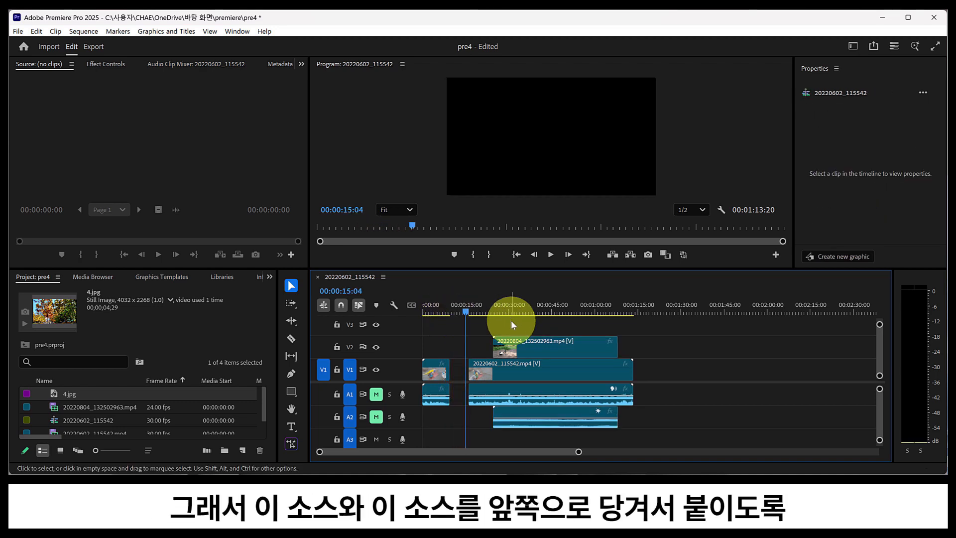
click(530, 351)
click(485, 366)
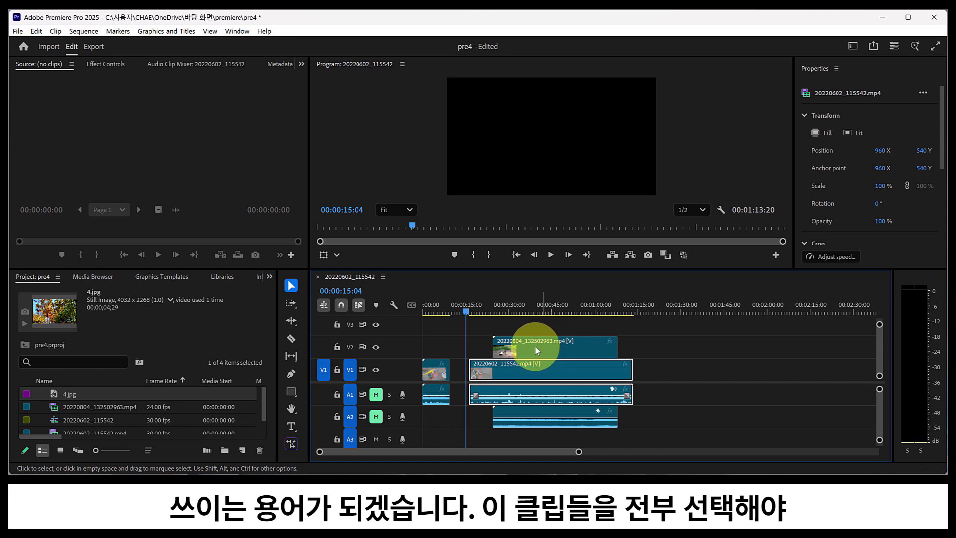
mouse_move(515, 322)
mouse_down()
mouse_move(554, 380)
mouse_move(523, 336)
mouse_up()
click(517, 341)
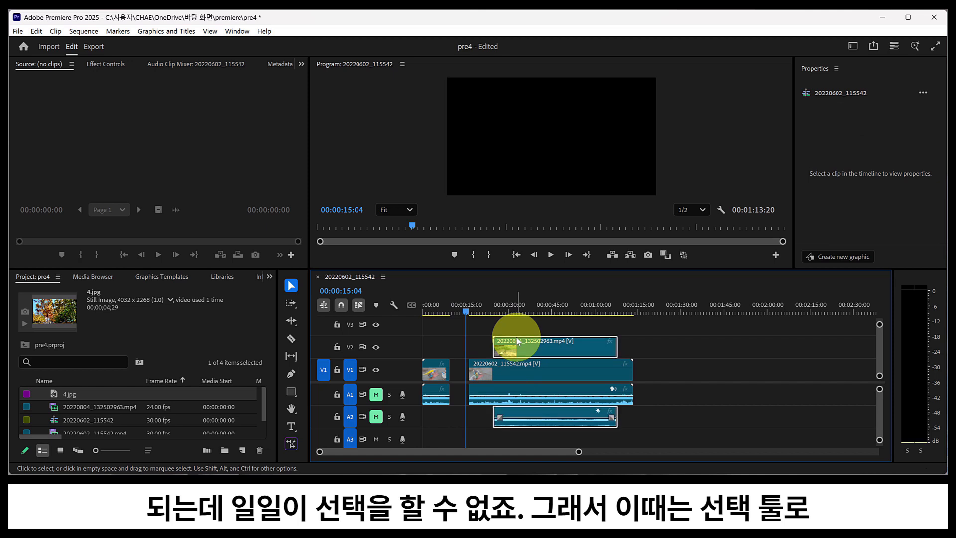
click(521, 368)
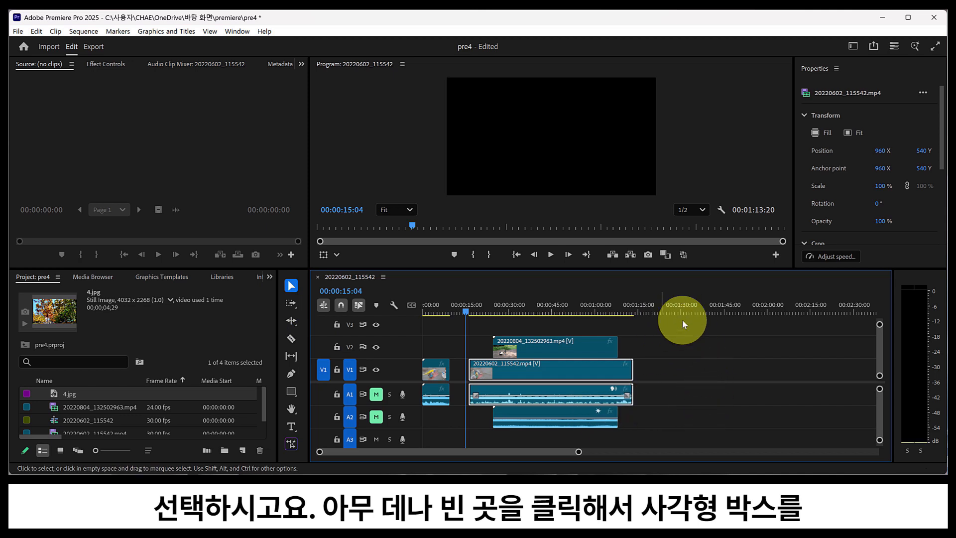
drag(668, 324, 498, 435)
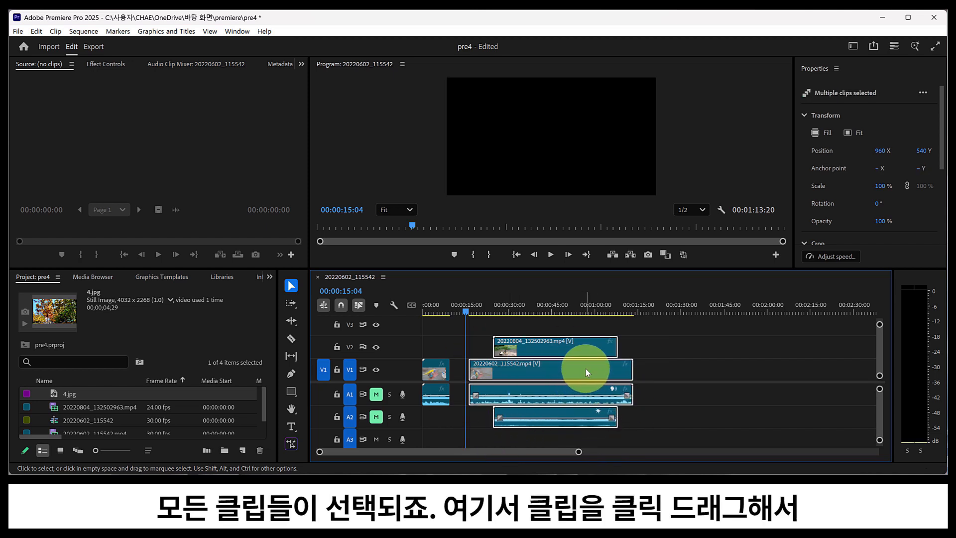
drag(586, 369, 555, 434)
Scrub the playhead through the joined sequence and enter 45:00 as the exact playhead position
mouse_move(458, 330)
mouse_down()
mouse_move(433, 330)
mouse_move(467, 338)
mouse_up()
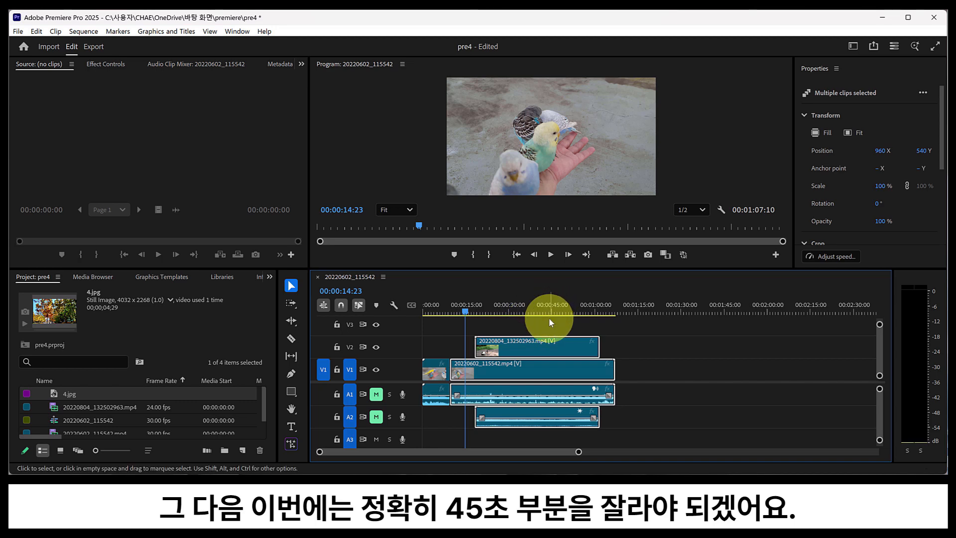
drag(469, 323, 541, 314)
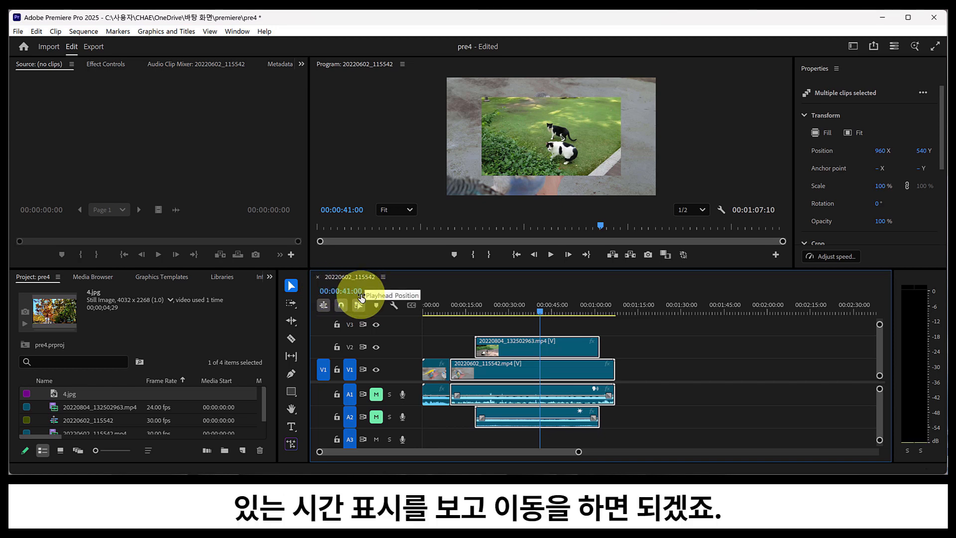
drag(542, 313, 514, 331)
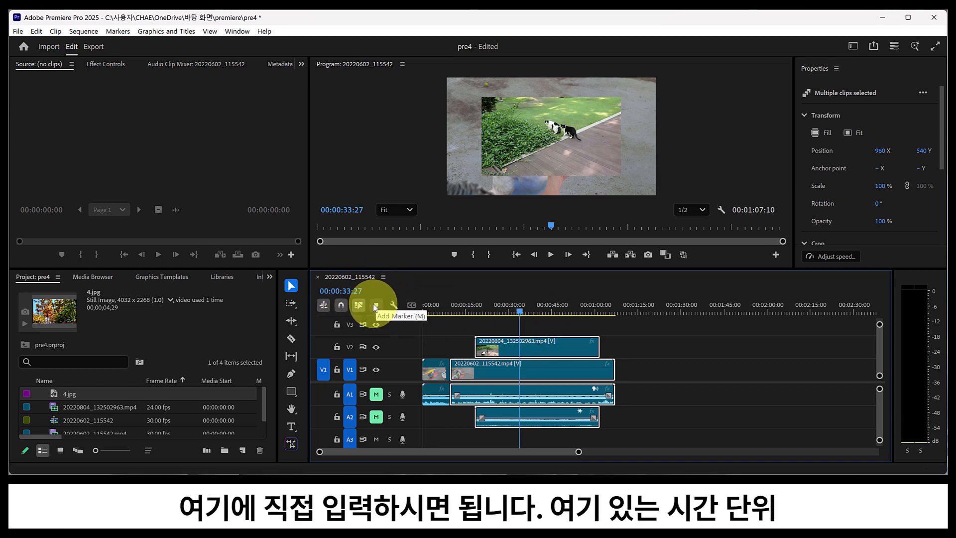
click(334, 293)
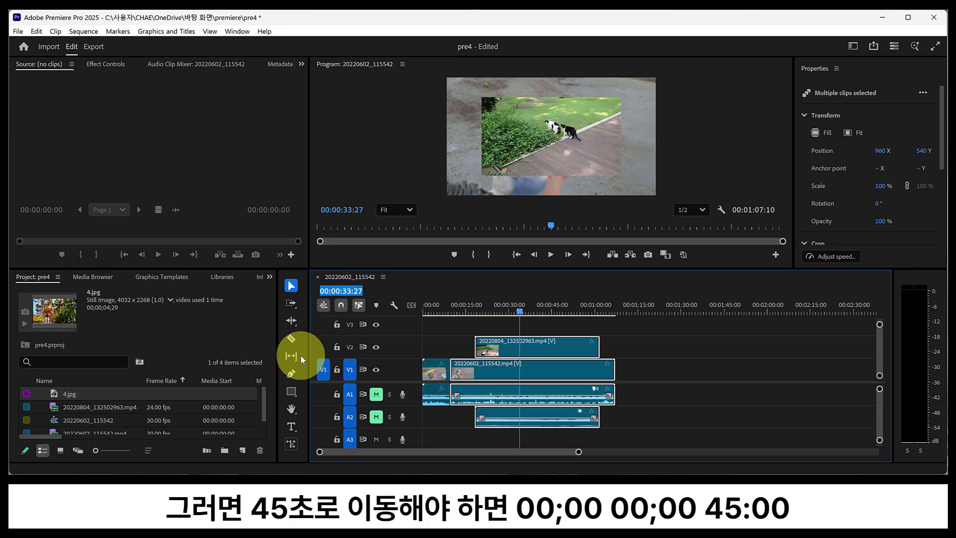
click(365, 293)
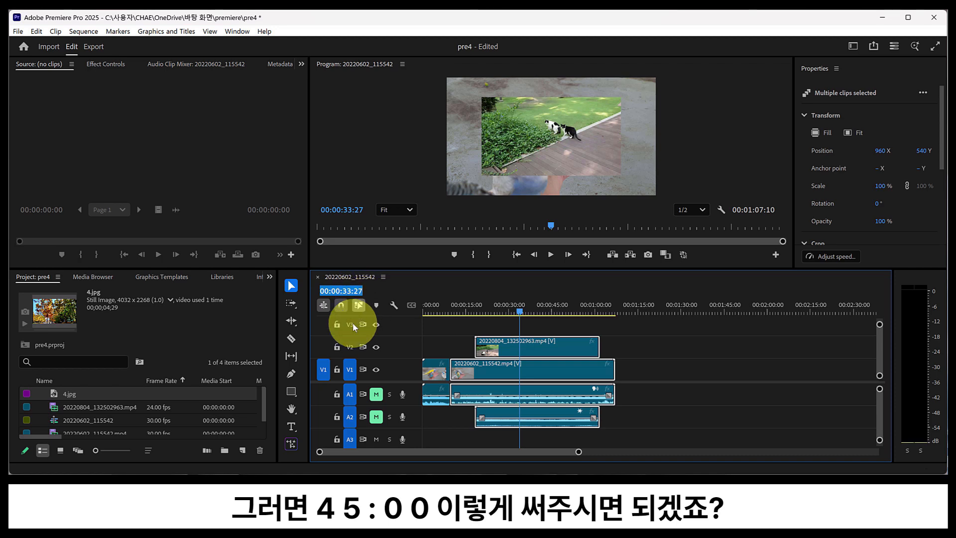
text(45:00)
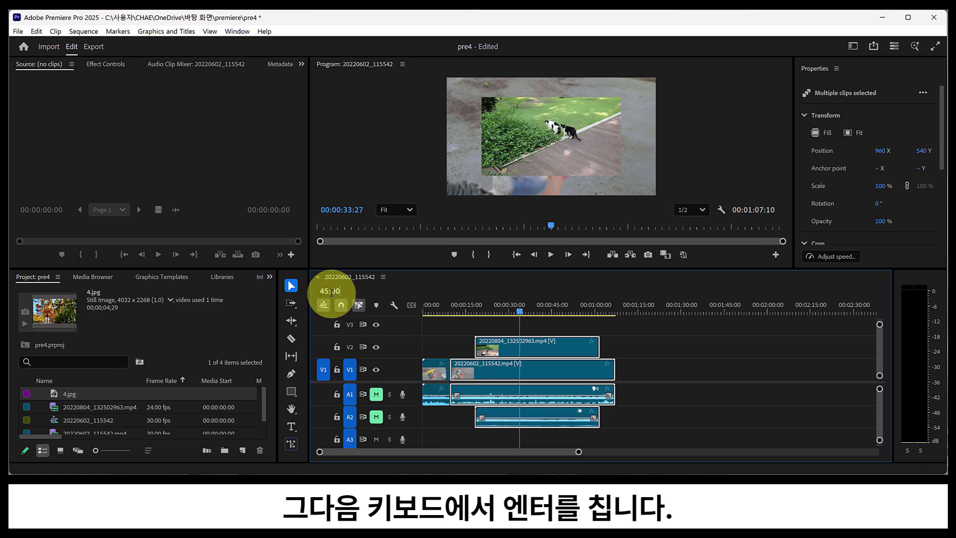
key(Return)
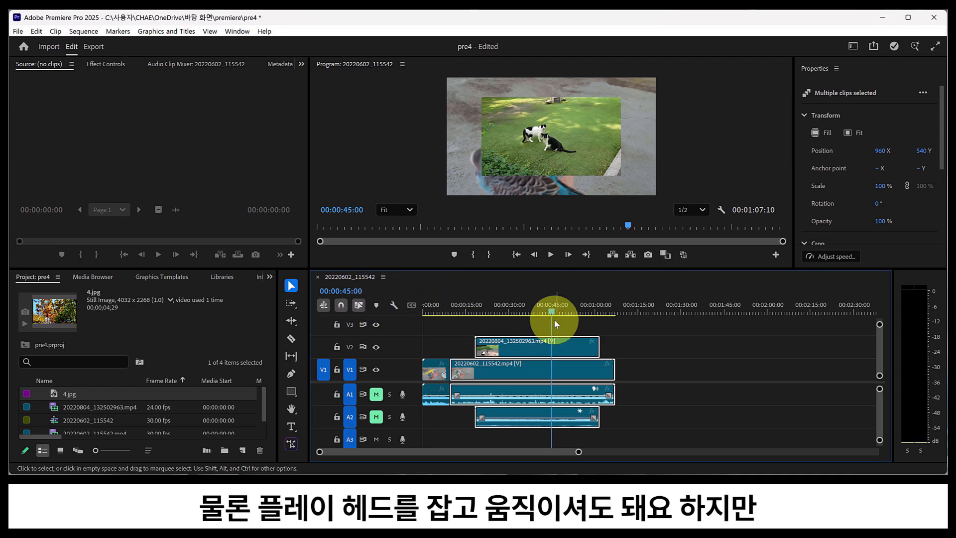
drag(552, 314, 500, 322)
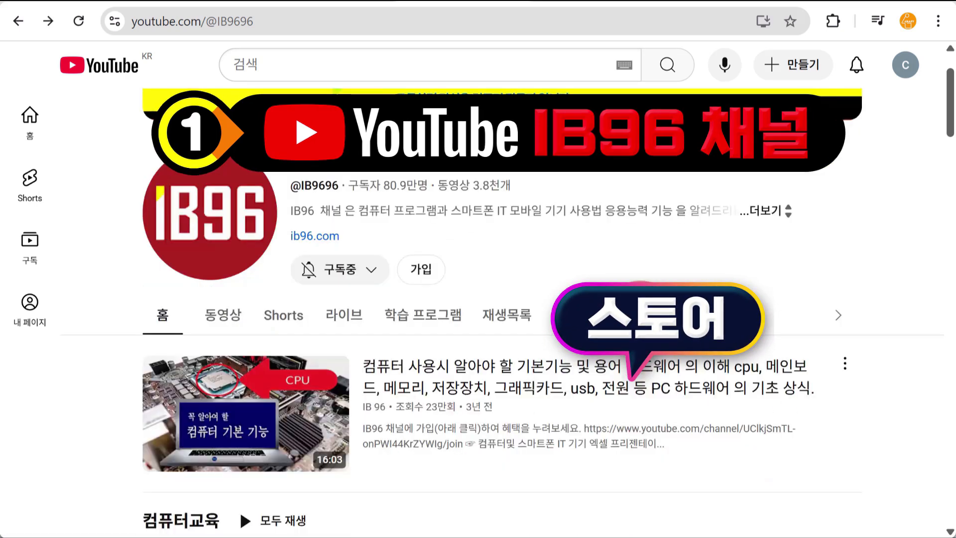
Switch to YouTube, open the store of the IB 96 channel and choose the 프리미어 2025 course
click(633, 315)
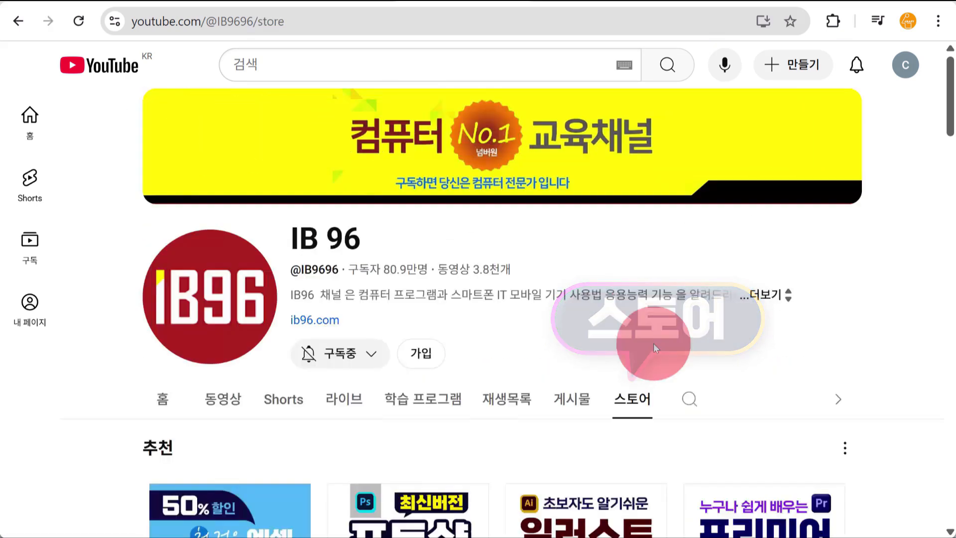
scroll(662, 384, down, 3)
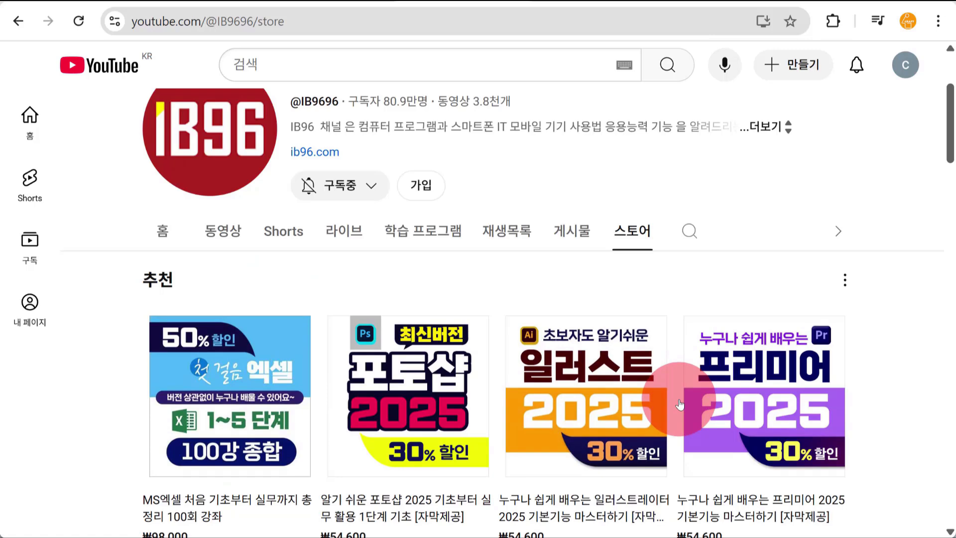
click(764, 396)
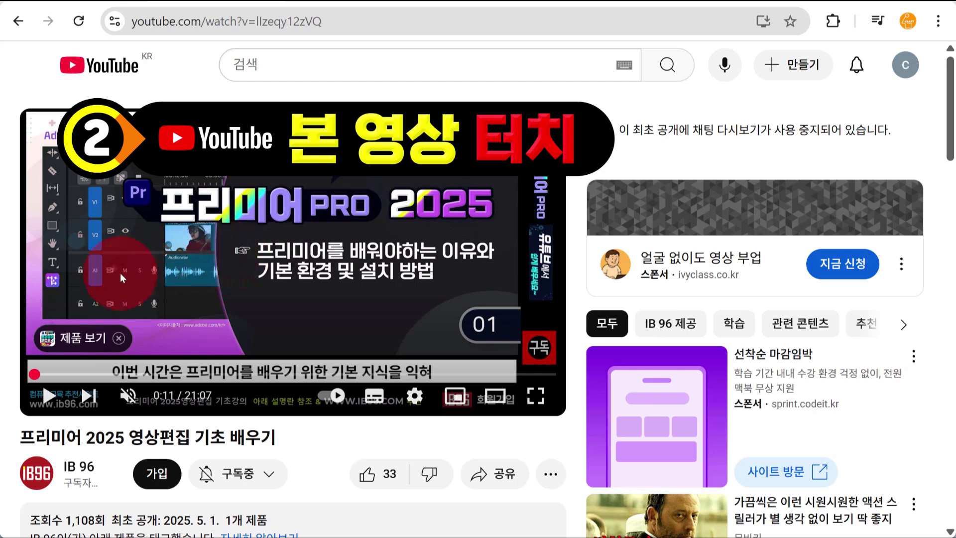
View the tagged product of the 프리미어 2025 video and open the 프리미어 2024 purchase page from its expanded description
click(55, 354)
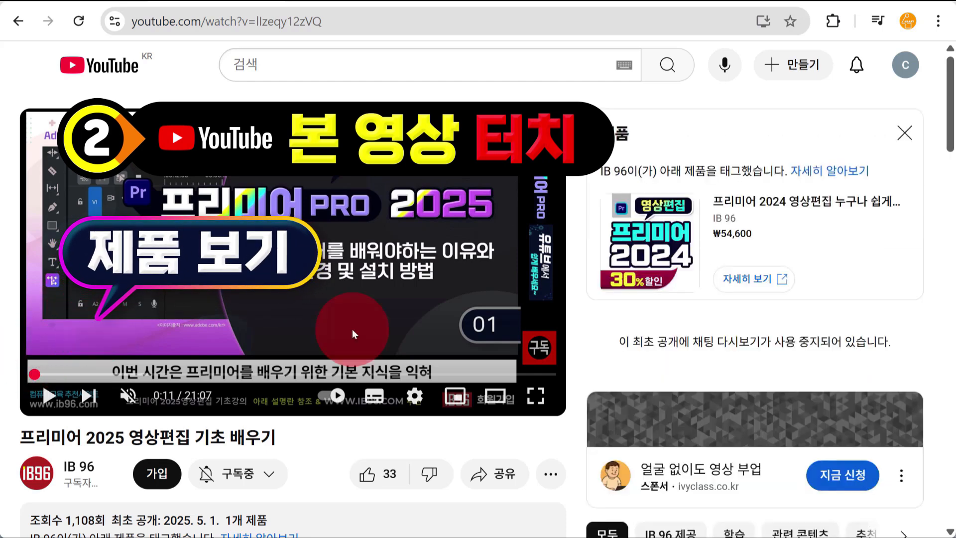
click(749, 202)
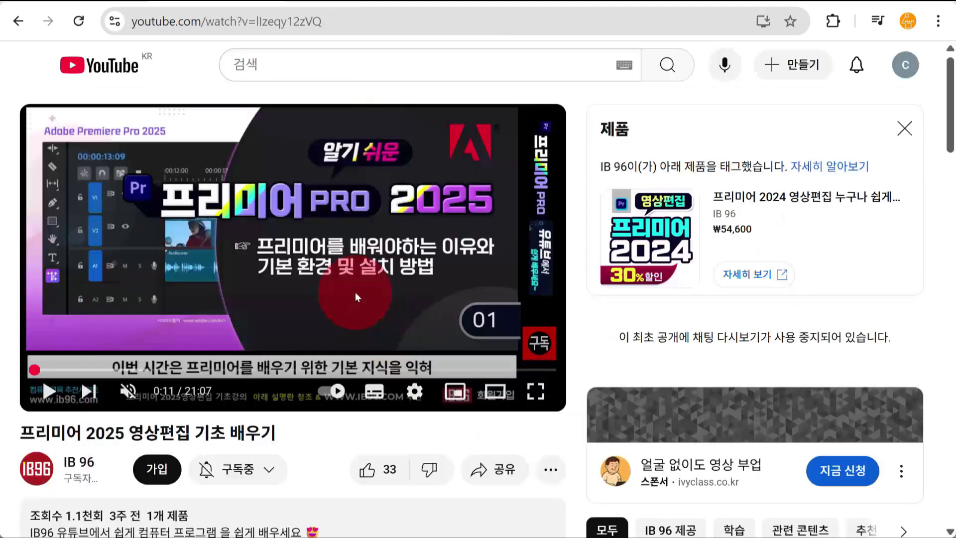
scroll(320, 348, down, 5)
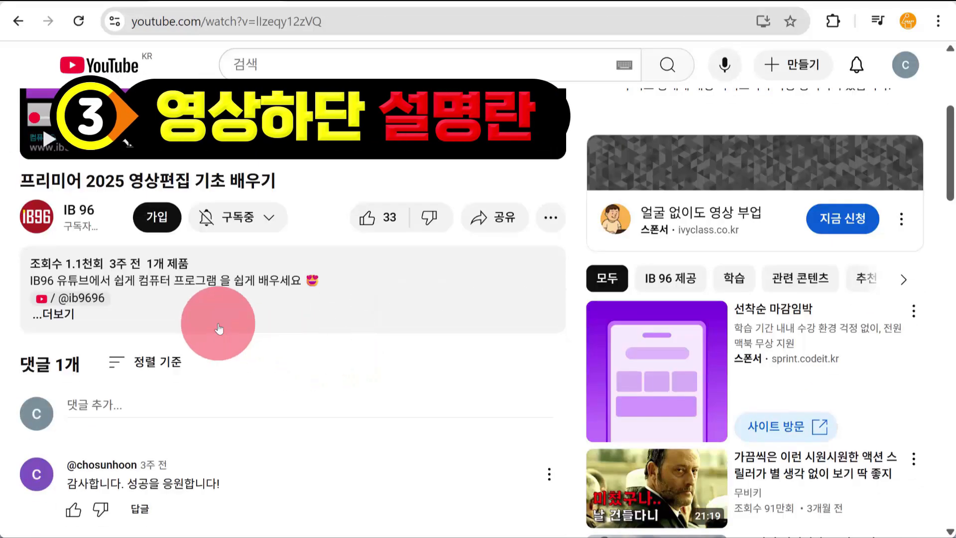
click(58, 315)
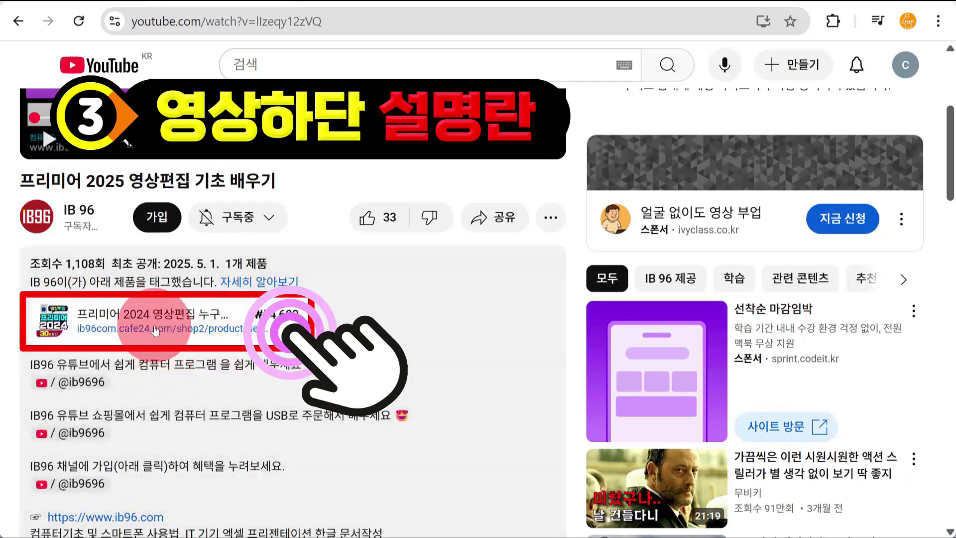
click(156, 330)
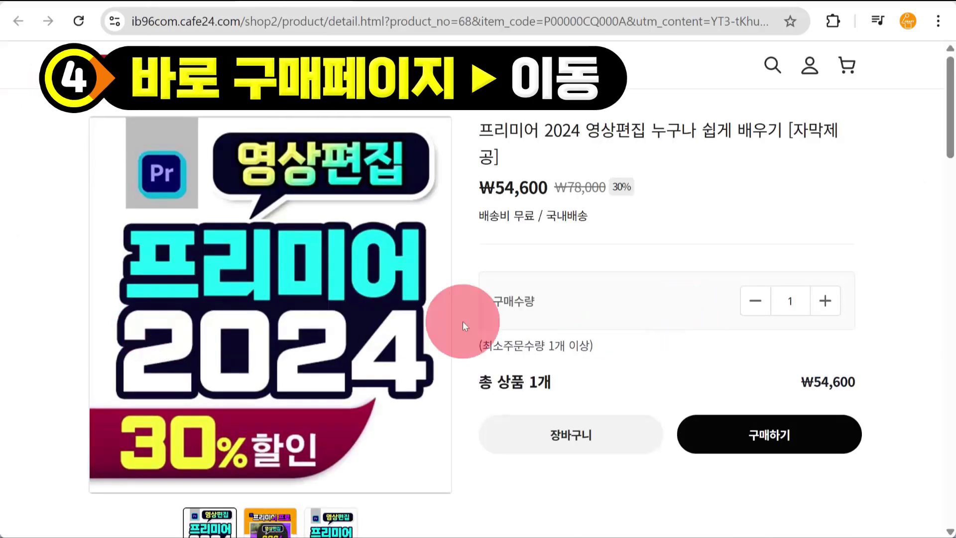